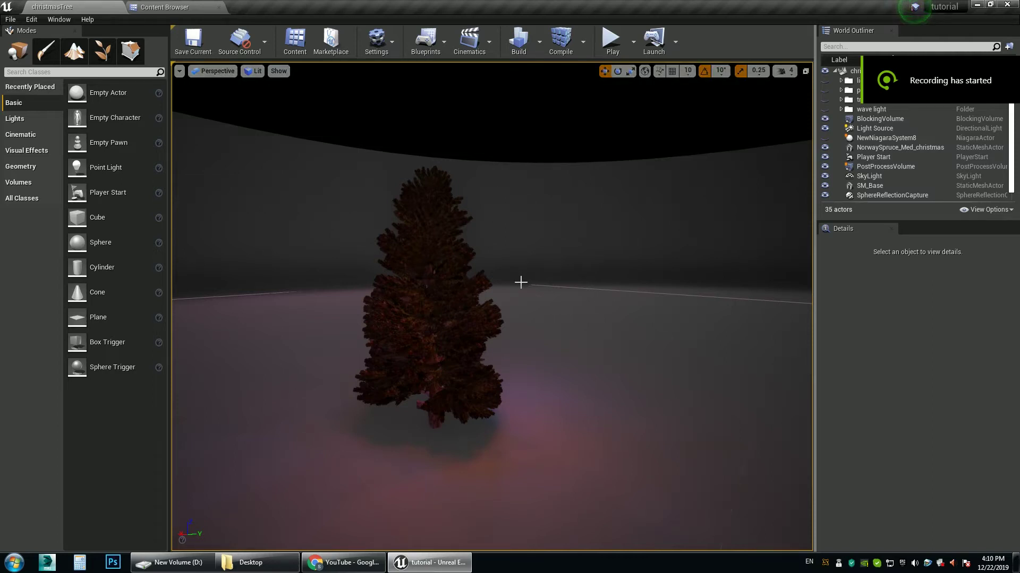
- Place the NewNiagaraSystem asset from the Particles folder on the floor beside the Christmas tree
{"action": "right_click_drag", "start_coordinate": [521, 282], "coordinate": [499, 290]}
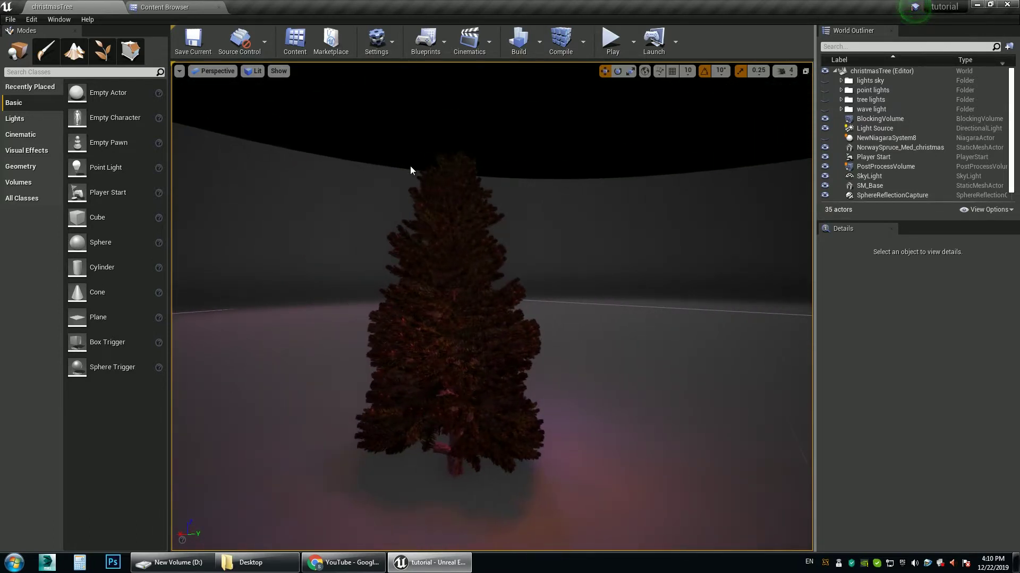
{"action": "left_click", "coordinate": [178, 9]}
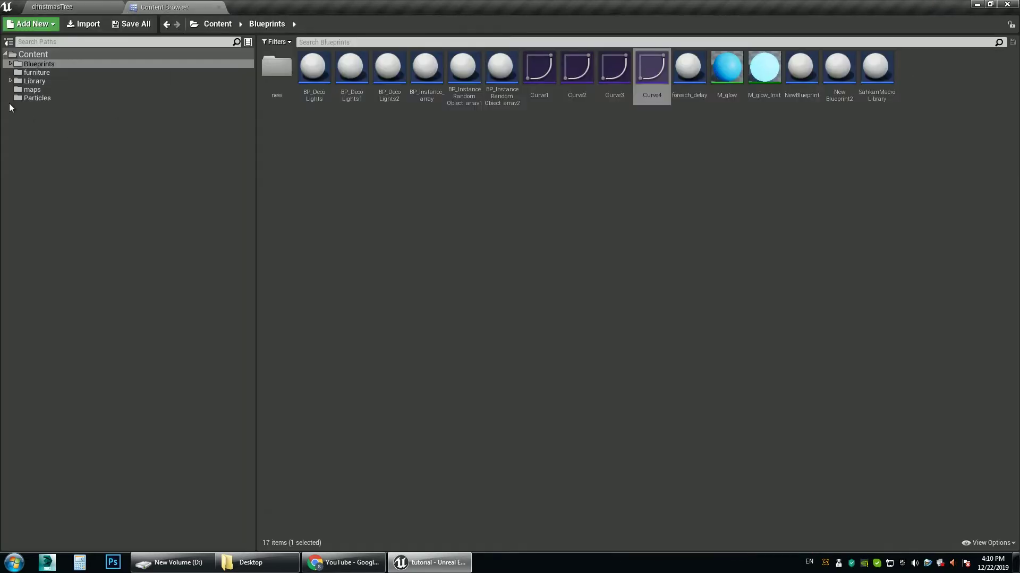
{"action": "left_click", "coordinate": [39, 99]}
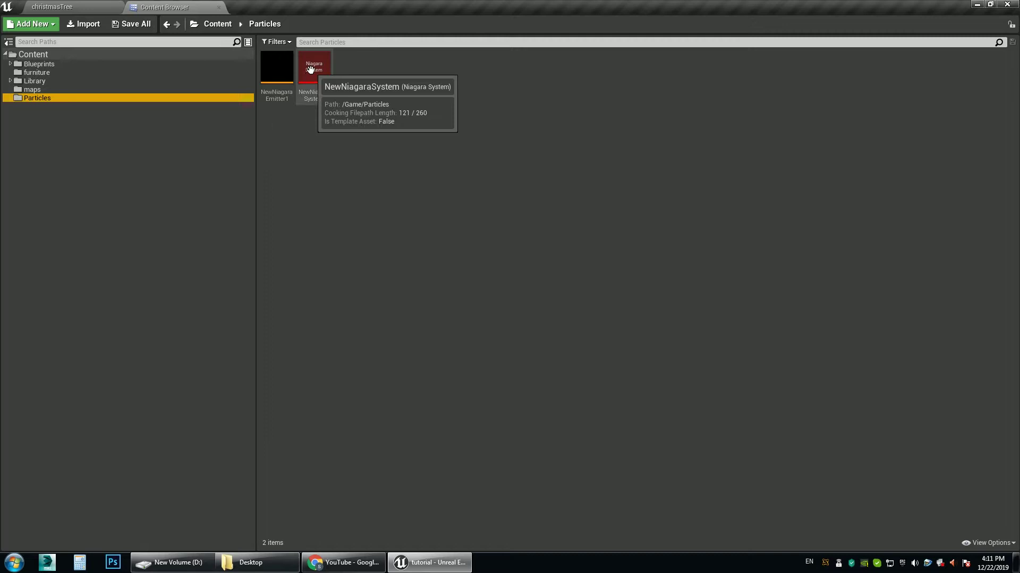
{"action": "left_click_drag", "start_coordinate": [312, 68], "coordinate": [572, 347]}
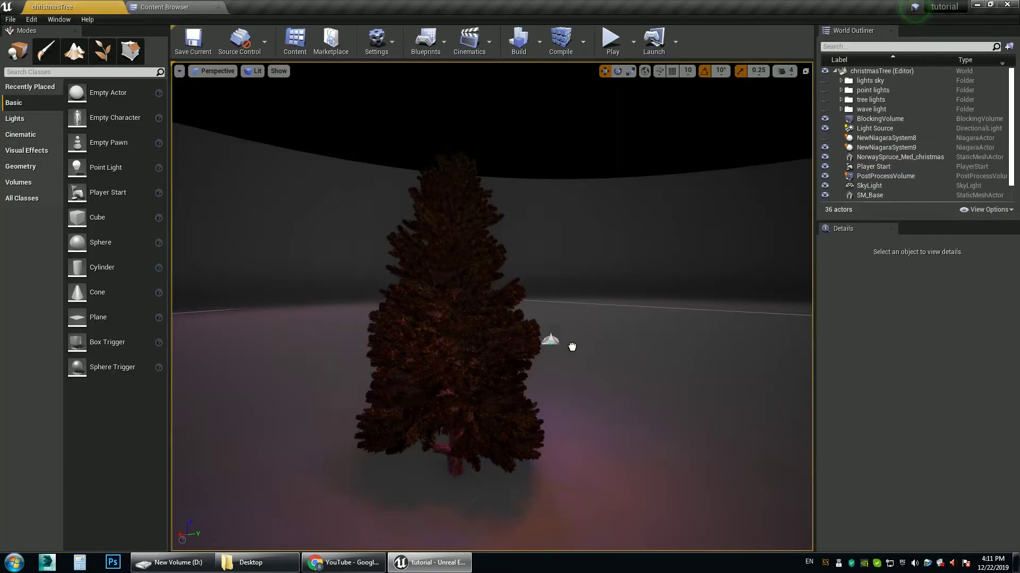
{"action": "left_click_drag", "start_coordinate": [654, 391], "coordinate": [654, 391]}
{"action": "right_click_drag", "start_coordinate": [546, 351], "coordinate": [690, 350]}
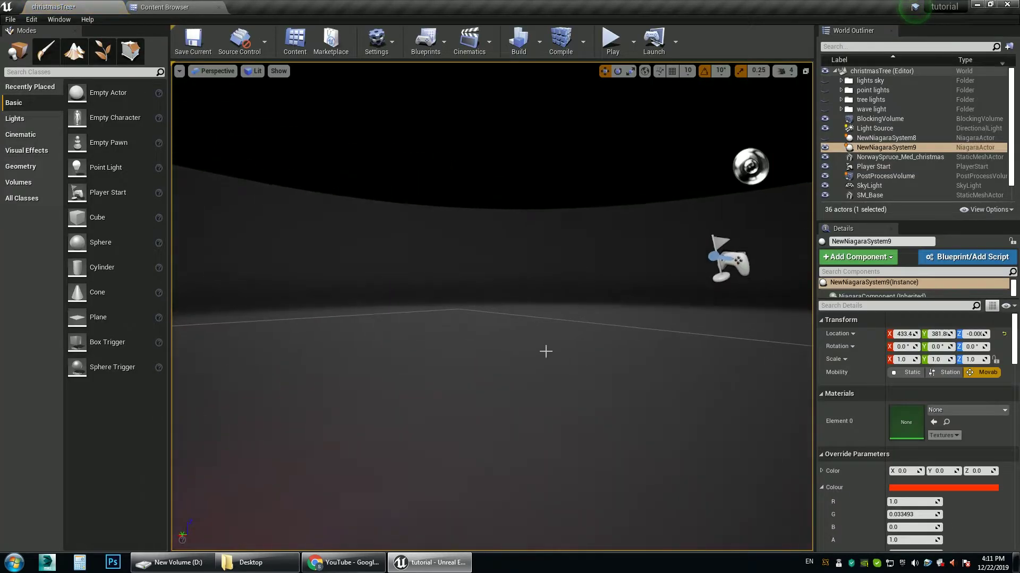
- Raise the placed Niagara system vertically above the floor
{"action": "scroll", "coordinate": [546, 351], "scroll_direction": "down", "scroll_amount": 5}
{"action": "key", "text": "a"}
{"action": "right_click_drag", "start_coordinate": [538, 449], "coordinate": [509, 449]}
{"action": "key", "text": "w"}
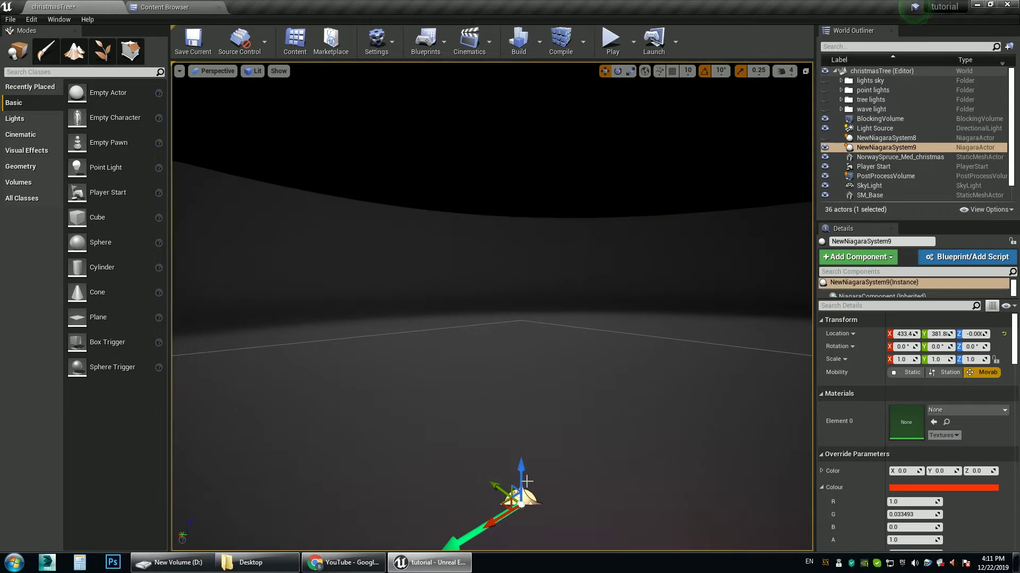
{"action": "left_click_drag", "start_coordinate": [518, 479], "coordinate": [519, 434]}
- Assign the SM_plane_forlights mesh from the Library folder as the Niagara system's default static mesh
{"action": "scroll", "coordinate": [888, 429], "scroll_direction": "down", "scroll_amount": 5}
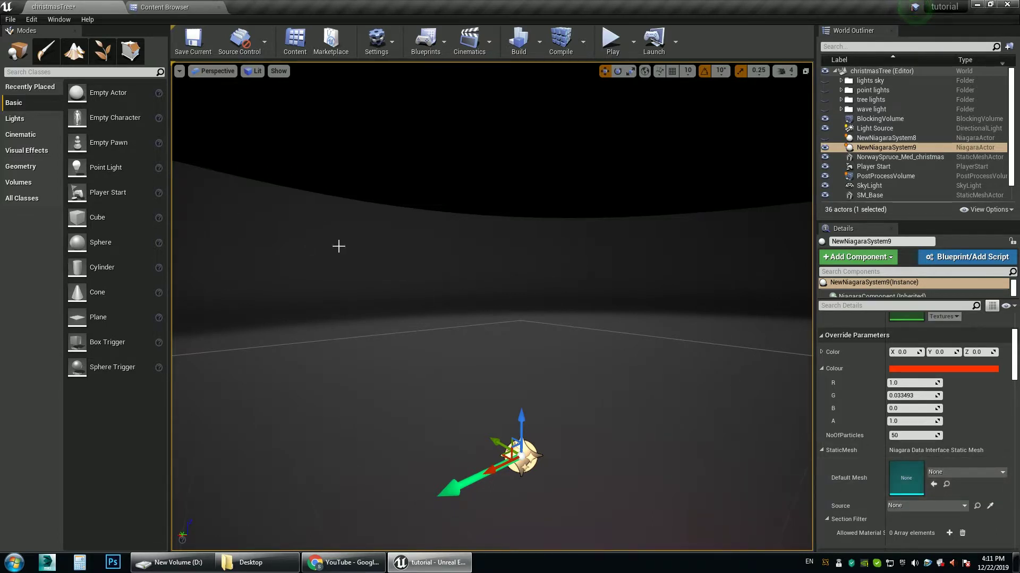
{"action": "left_click", "coordinate": [195, 7]}
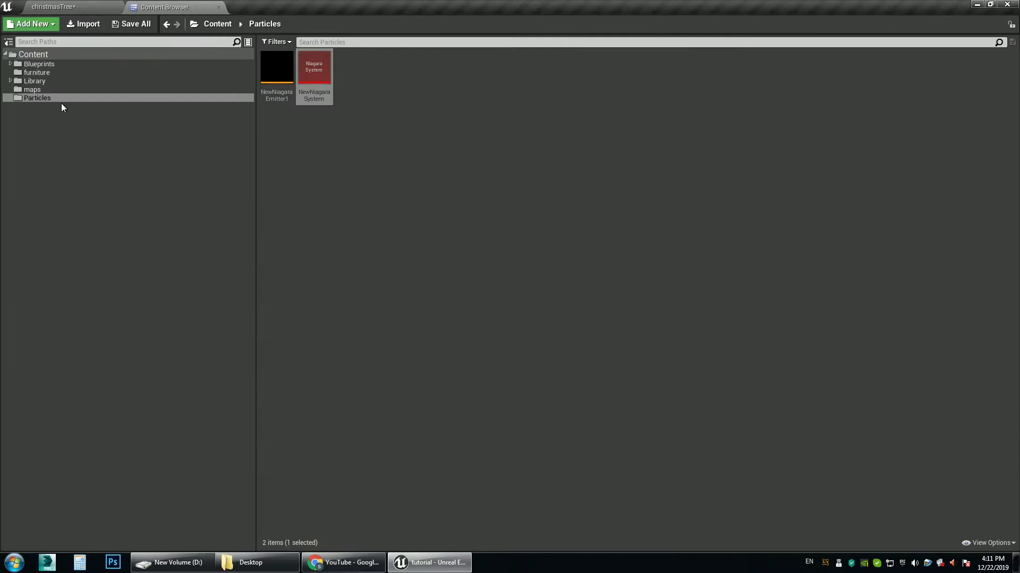
{"action": "left_click", "coordinate": [35, 80]}
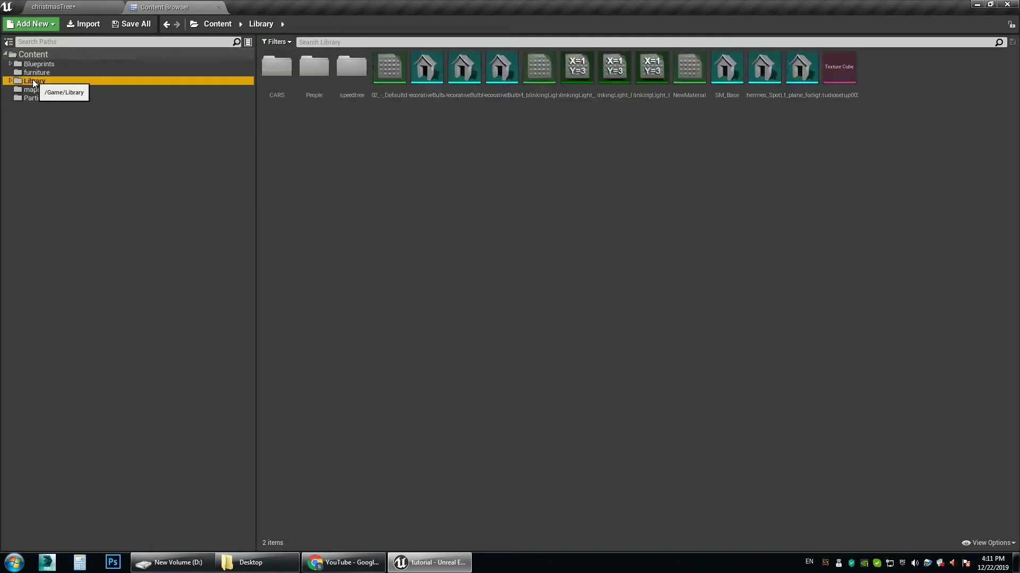
{"action": "left_click", "coordinate": [799, 68]}
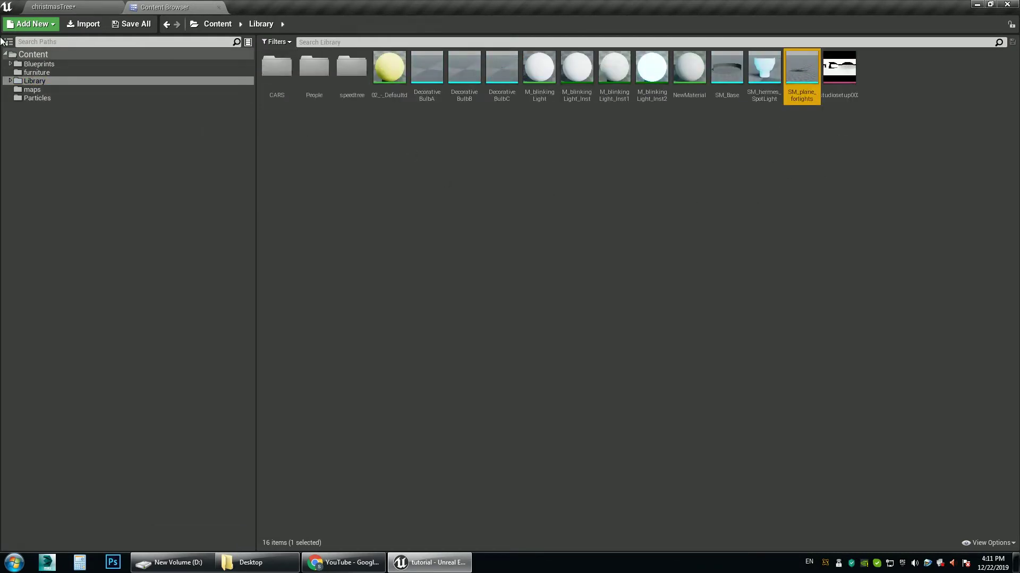
{"action": "left_click", "coordinate": [62, 5]}
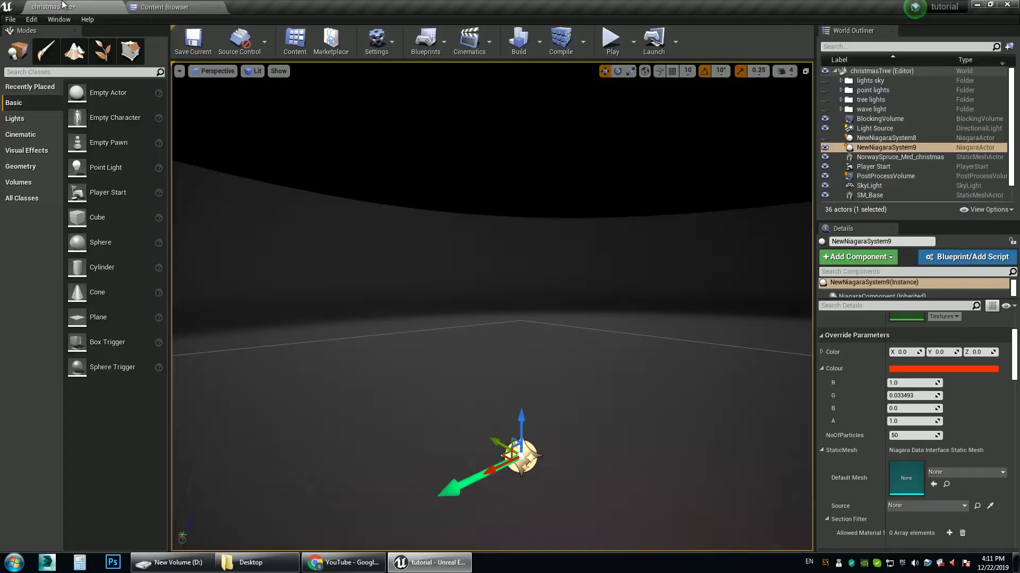
{"action": "left_click", "coordinate": [933, 484]}
{"action": "right_click_drag", "start_coordinate": [492, 307], "coordinate": [412, 310]}
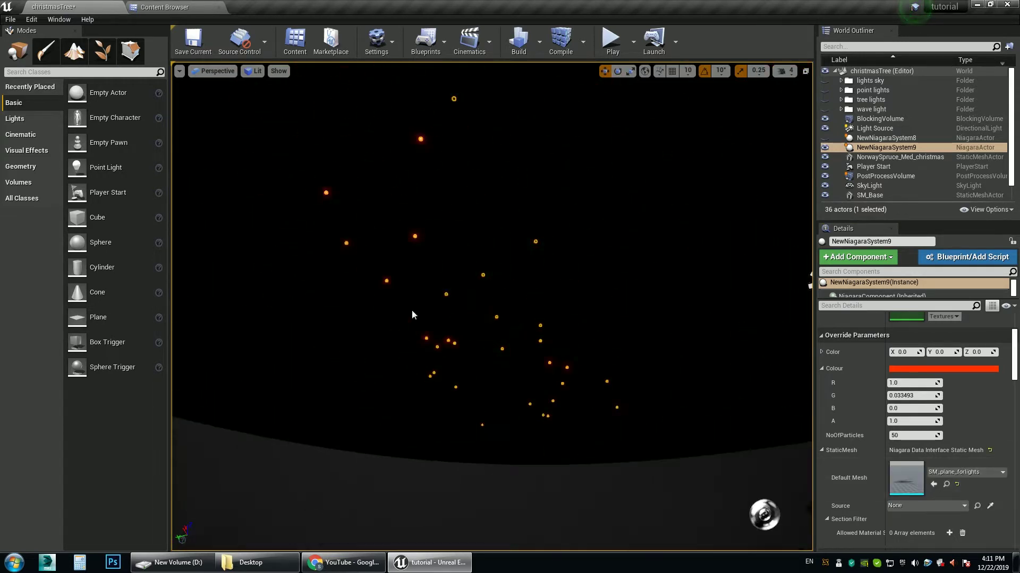
- Open the SM_plane_forlights mesh, examine its curved strip shape from different angles, and return to the level
{"action": "left_click", "coordinate": [178, 6]}
{"action": "double_click", "coordinate": [797, 70]}
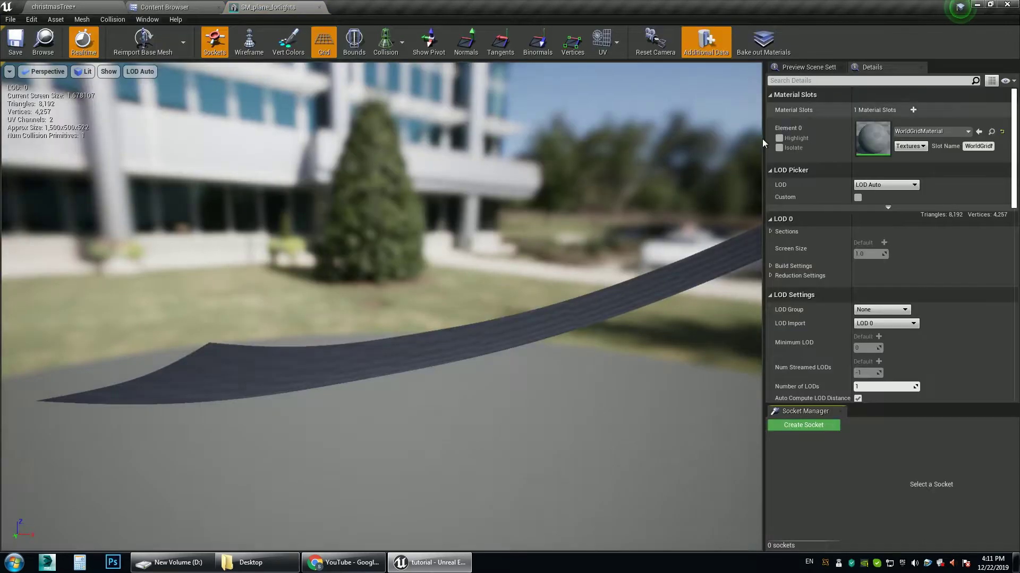
{"action": "mouse_move", "coordinate": [333, 273]}
{"action": "right_mouse_down"}
{"action": "mouse_move", "coordinate": [478, 308]}
{"action": "mouse_move", "coordinate": [318, 285]}
{"action": "right_mouse_up"}
{"action": "right_click_drag", "start_coordinate": [509, 258], "coordinate": [393, 287]}
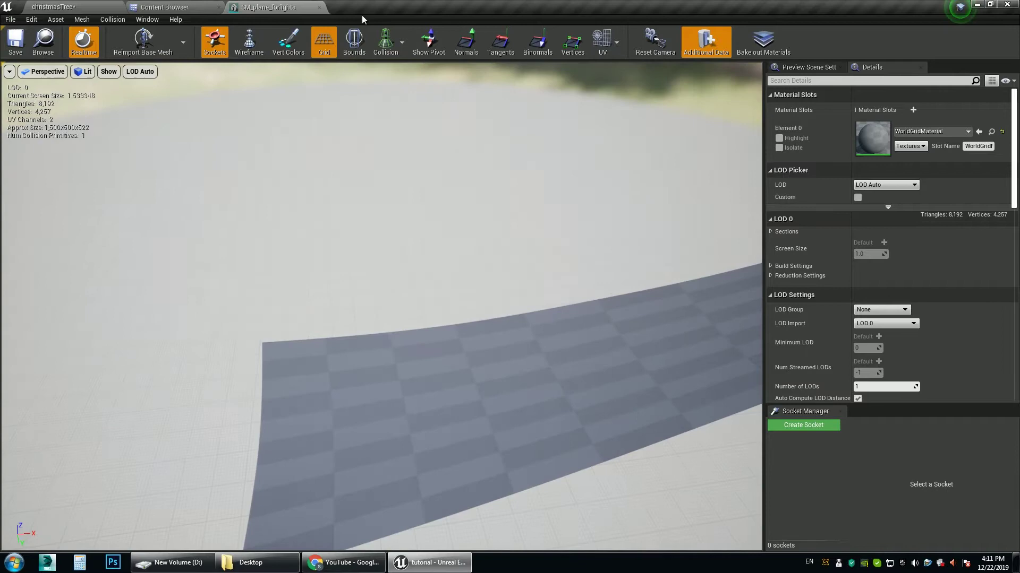
{"action": "left_click", "coordinate": [319, 8]}
{"action": "left_click", "coordinate": [59, 6]}
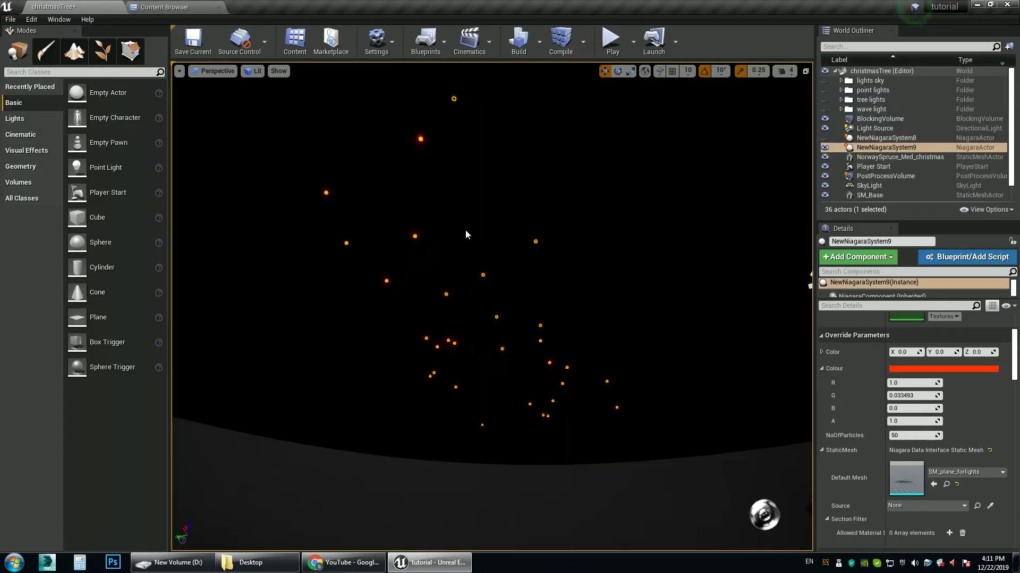
- Set the Niagara system's NoOfParticles to 500
{"action": "right_click_drag", "start_coordinate": [468, 235], "coordinate": [499, 233]}
{"action": "mouse_move", "coordinate": [531, 294]}
{"action": "right_mouse_down"}
{"action": "mouse_move", "coordinate": [543, 275]}
{"action": "mouse_move", "coordinate": [538, 286]}
{"action": "right_mouse_up"}
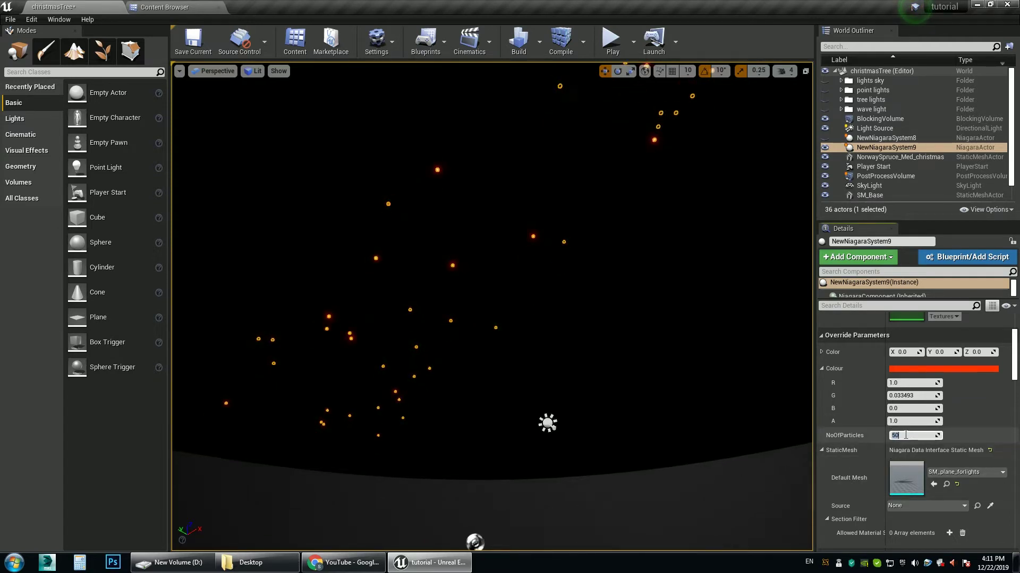
{"action": "type", "text": "0"}
{"action": "key", "text": "Return"}
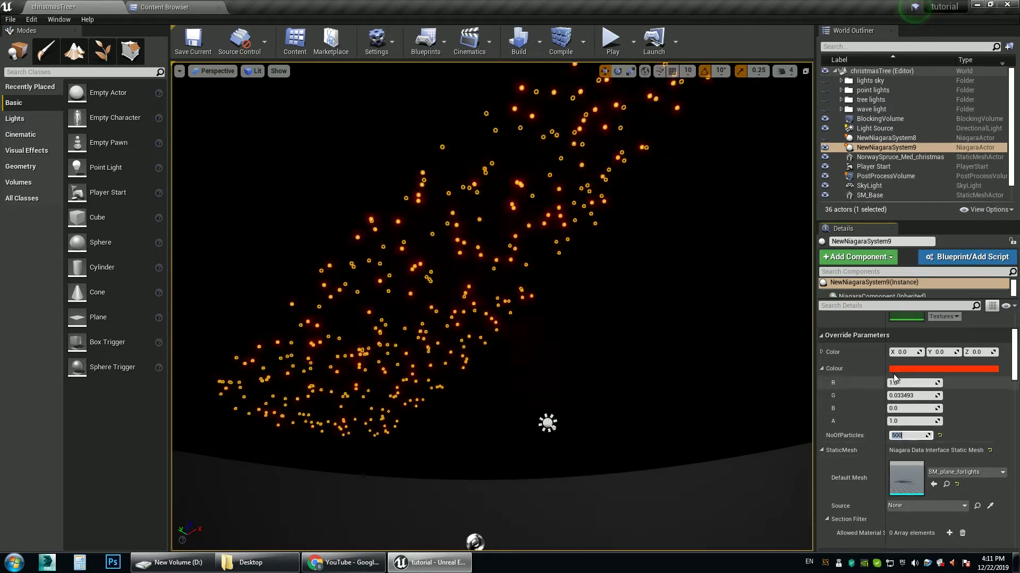
- Change the particle Colour to blue (sRGB hex 0087FFFF) and set NoOfParticles to 2000
{"action": "left_click", "coordinate": [908, 368]}
{"action": "left_click_drag", "start_coordinate": [740, 333], "coordinate": [706, 320]}
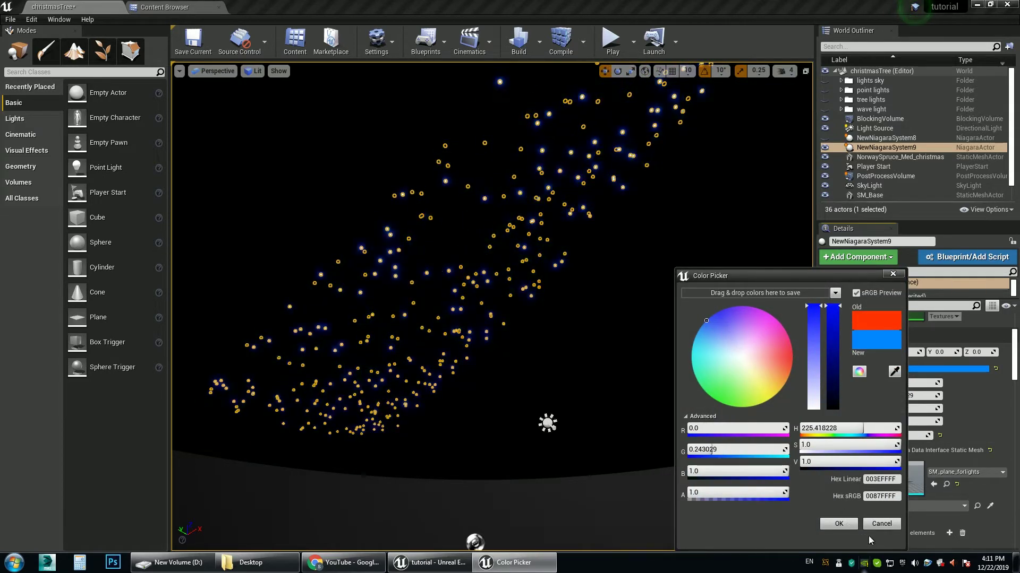
{"action": "left_click", "coordinate": [838, 524]}
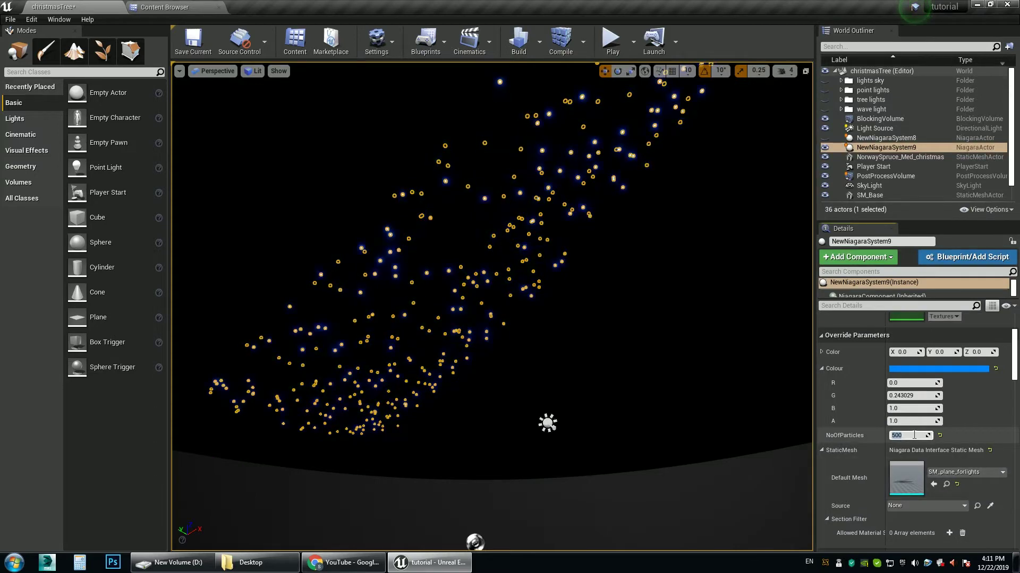
{"action": "key", "text": "Return"}
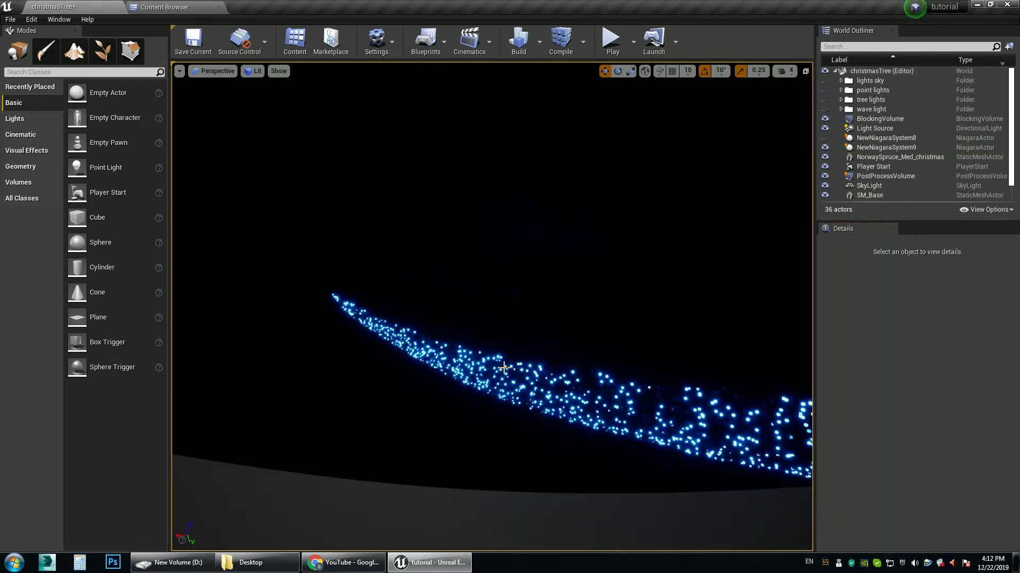
- Duplicate the blue light strip twice, spacing the copies sideways across the sky
{"action": "left_click", "coordinate": [503, 366]}
{"action": "scroll", "coordinate": [502, 367], "scroll_direction": "down", "scroll_amount": 10}
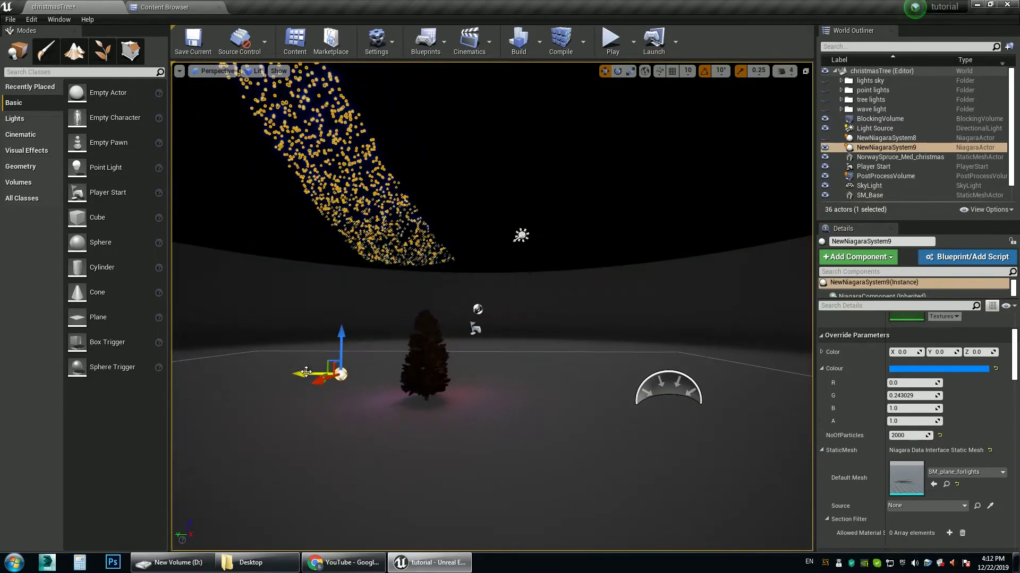
{"action": "left_click_drag", "start_coordinate": [305, 371], "coordinate": [583, 377], "text": "alt"}
{"action": "scroll", "coordinate": [626, 295], "scroll_direction": "up", "scroll_amount": 5}
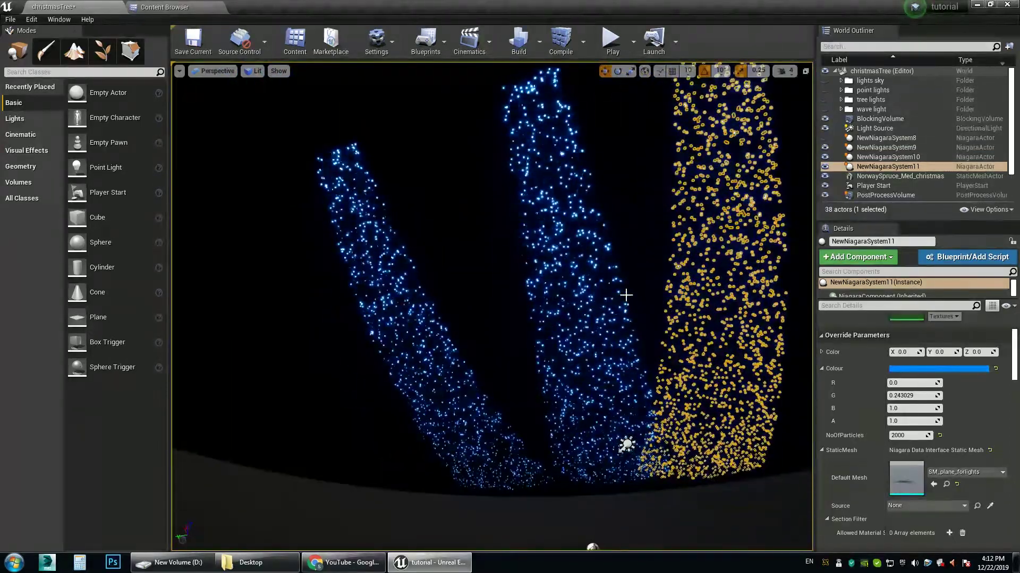
- Delete all three blue light strips from the level
{"action": "left_click", "coordinate": [626, 295]}
{"action": "key", "text": "Delete"}
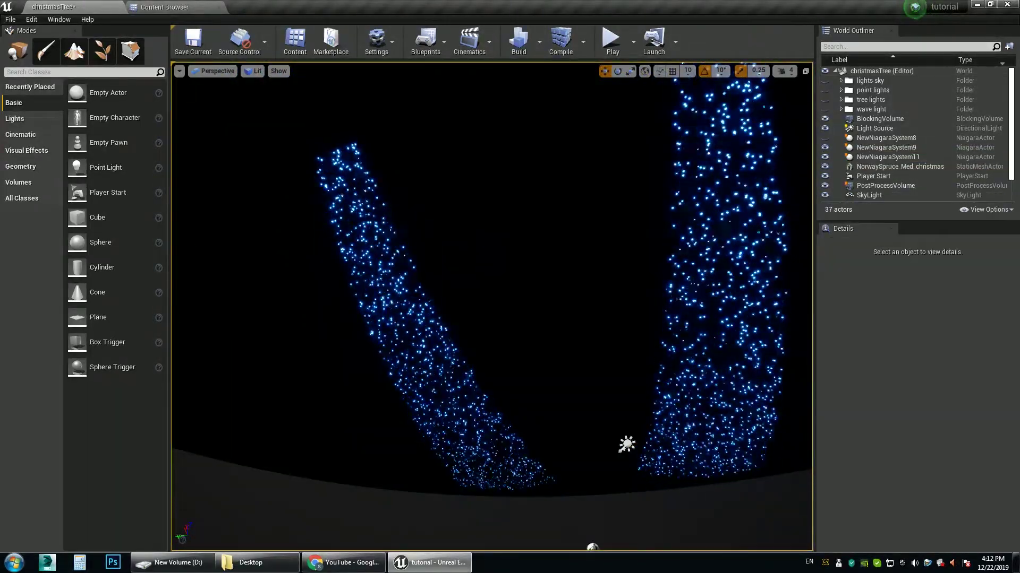
{"action": "left_click", "coordinate": [709, 318]}
{"action": "key", "text": "Delete"}
{"action": "left_click", "coordinate": [410, 333]}
{"action": "key", "text": "Delete"}
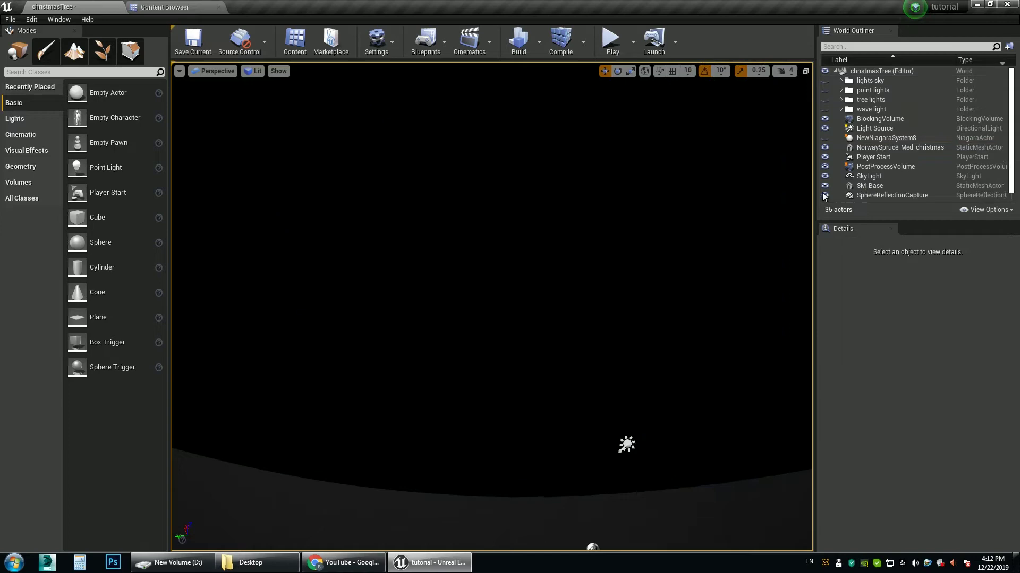
- Unhide the lights sky folder and play the level to preview the sky light strips, then stop the preview
{"action": "left_click", "coordinate": [825, 80]}
{"action": "right_click_drag", "start_coordinate": [542, 218], "coordinate": [690, 244]}
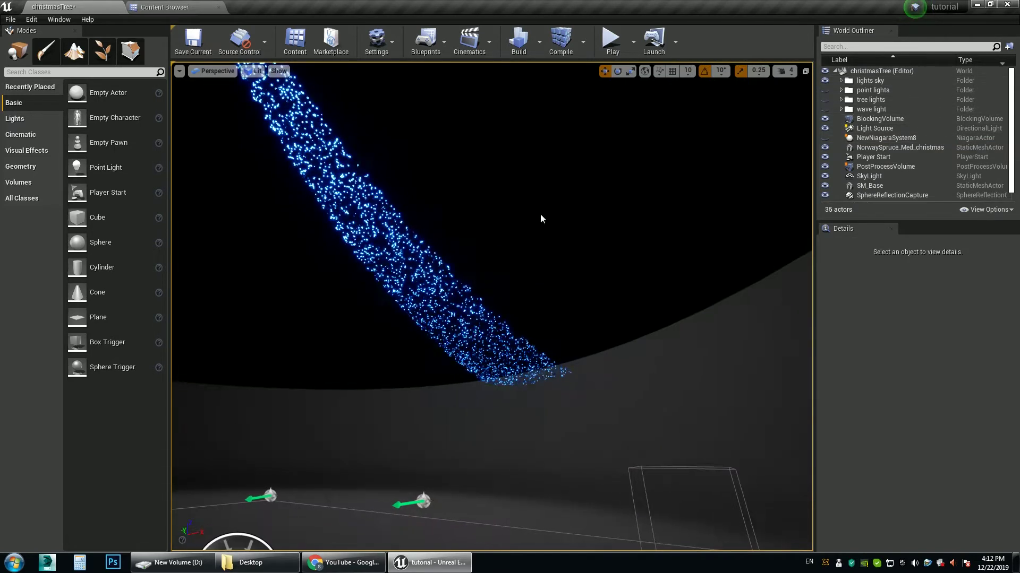
{"action": "left_click", "coordinate": [600, 37]}
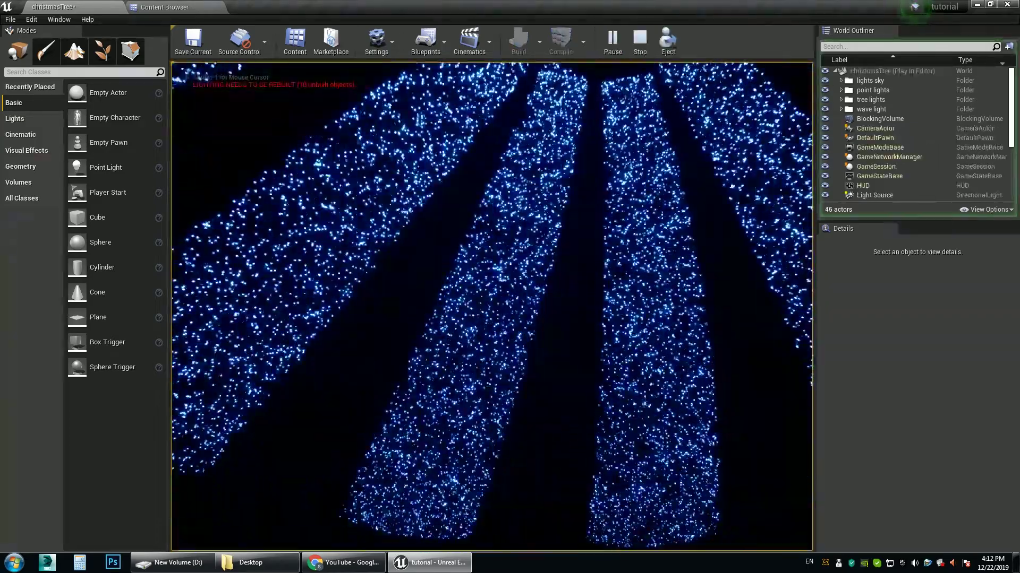
{"action": "key", "text": "Escape"}
- Open the tree_cover mesh in the Library's speedtree folder, examine its cone shape from several angles, and close it
{"action": "right_click_drag", "start_coordinate": [199, 141], "coordinate": [637, 313]}
{"action": "middle_click_drag", "start_coordinate": [478, 318], "coordinate": [446, 244]}
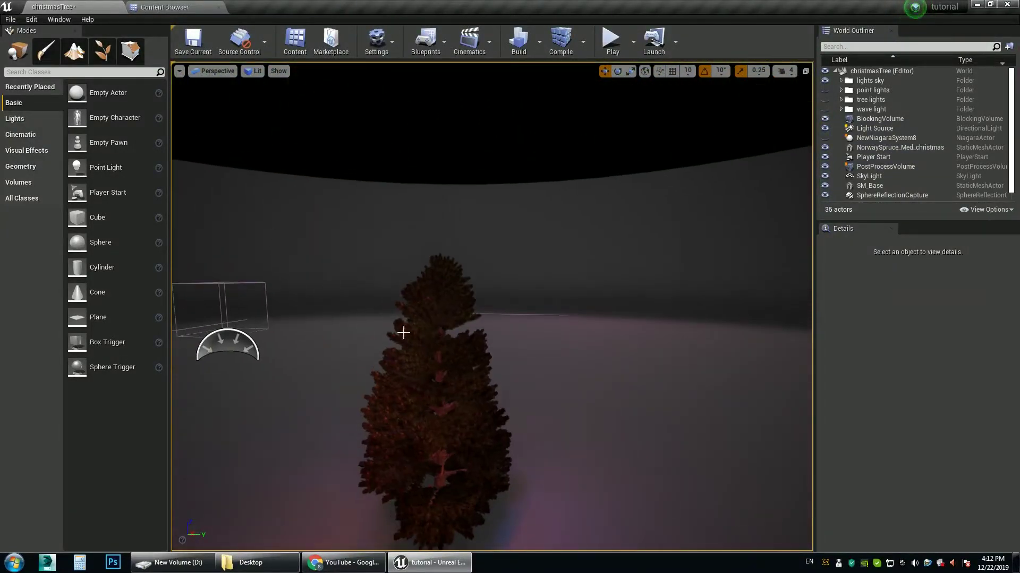
{"action": "right_click_drag", "start_coordinate": [404, 333], "coordinate": [390, 355]}
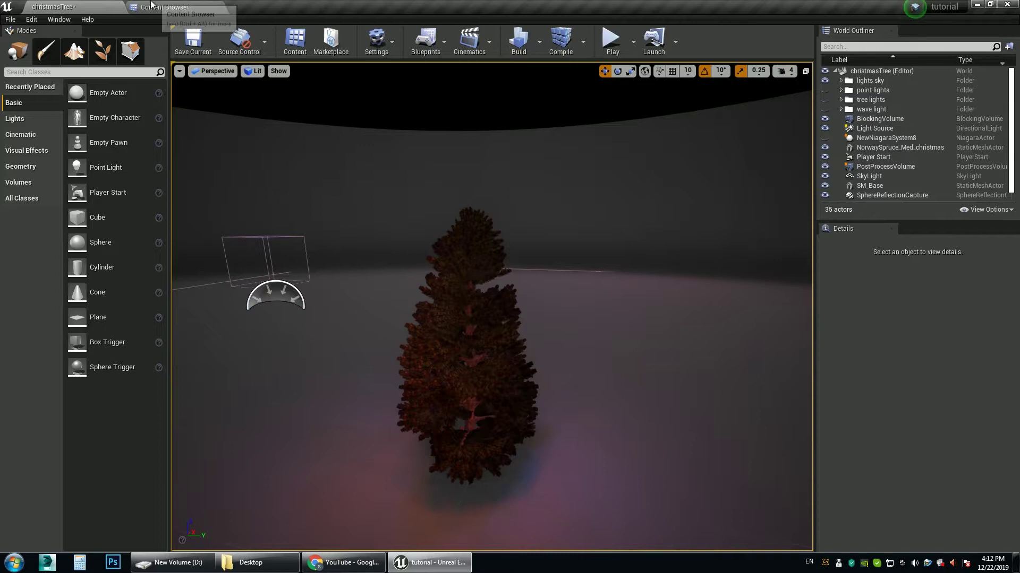
{"action": "left_click", "coordinate": [169, 7]}
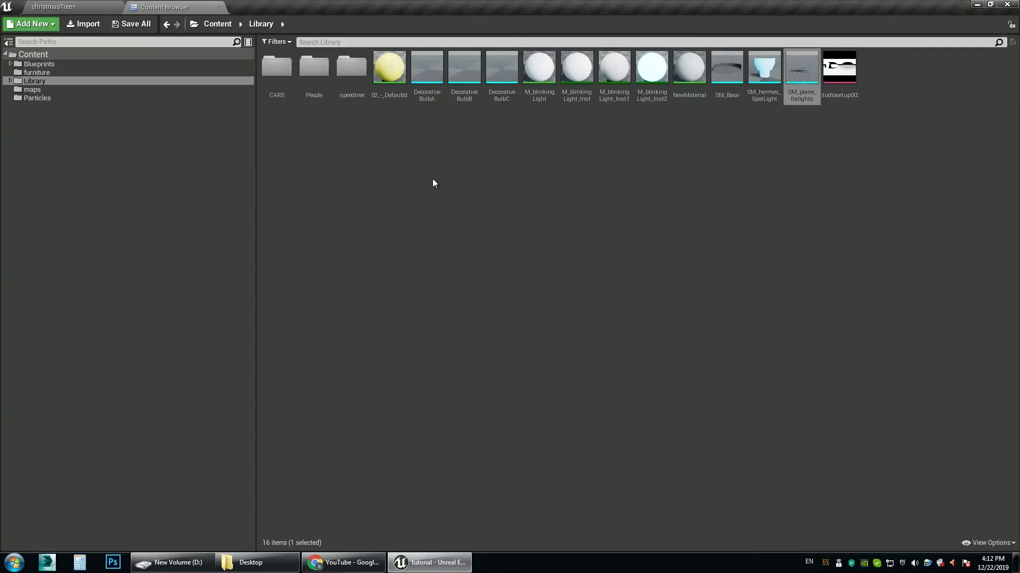
{"action": "left_click", "coordinate": [10, 81]}
{"action": "left_click", "coordinate": [45, 106]}
{"action": "double_click", "coordinate": [653, 67]}
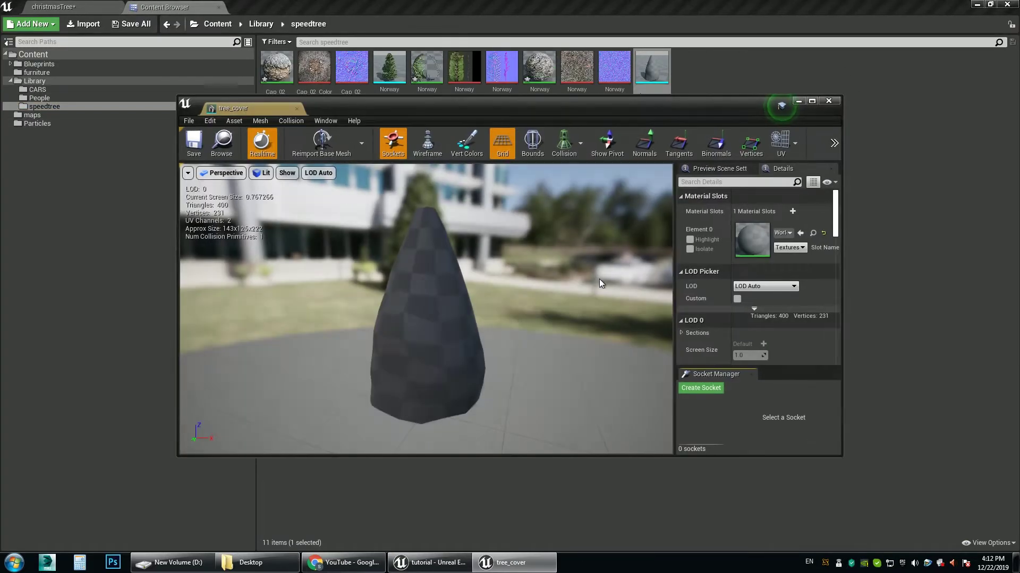
{"action": "scroll", "coordinate": [413, 301], "scroll_direction": "down", "scroll_amount": 6}
{"action": "right_click_drag", "start_coordinate": [413, 302], "coordinate": [444, 310]}
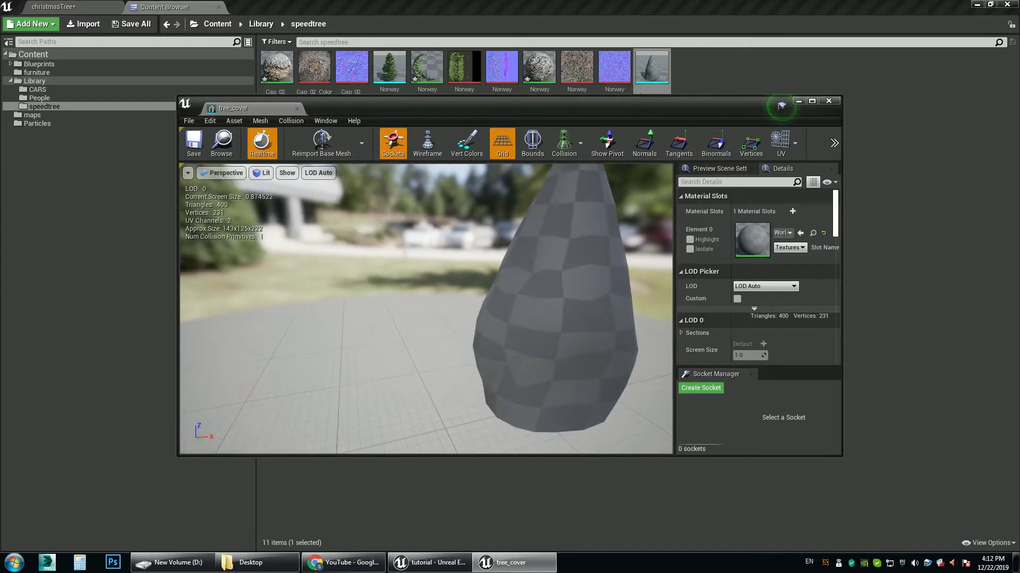
{"action": "left_click_drag", "start_coordinate": [376, 313], "coordinate": [340, 313]}
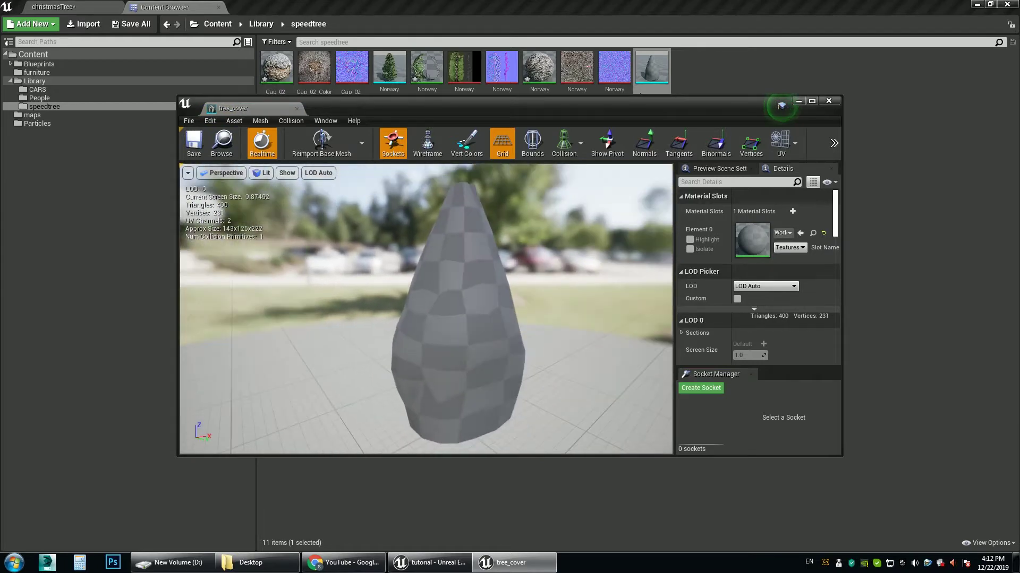
{"action": "left_click", "coordinate": [828, 100]}
- Place a new NewNiagaraSystem actor on the floor beside the Christmas tree
{"action": "left_click", "coordinate": [53, 6]}
{"action": "left_click", "coordinate": [460, 363]}
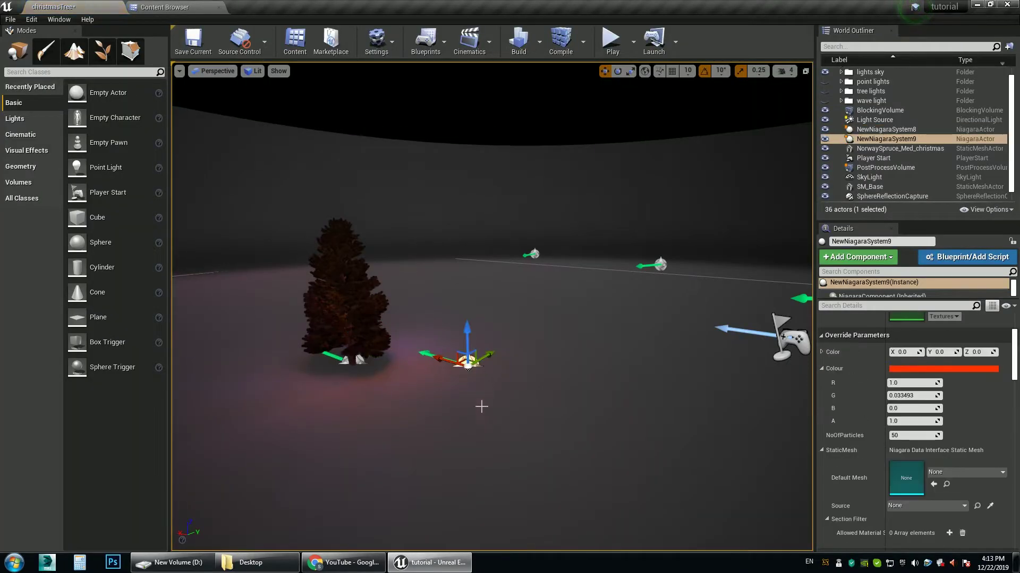
- Assign the tree_cover mesh from the speedtree folder as the default static mesh of the Niagara system beside the tree
{"action": "key", "text": "ctrl+b"}
{"action": "left_click", "coordinate": [44, 106]}
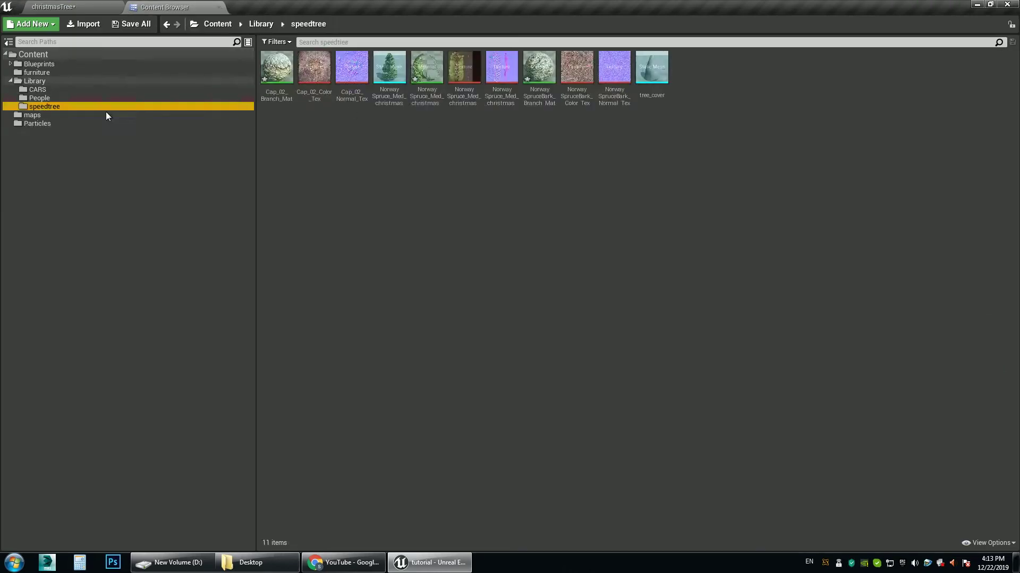
{"action": "left_click", "coordinate": [652, 74]}
{"action": "left_click", "coordinate": [80, 7]}
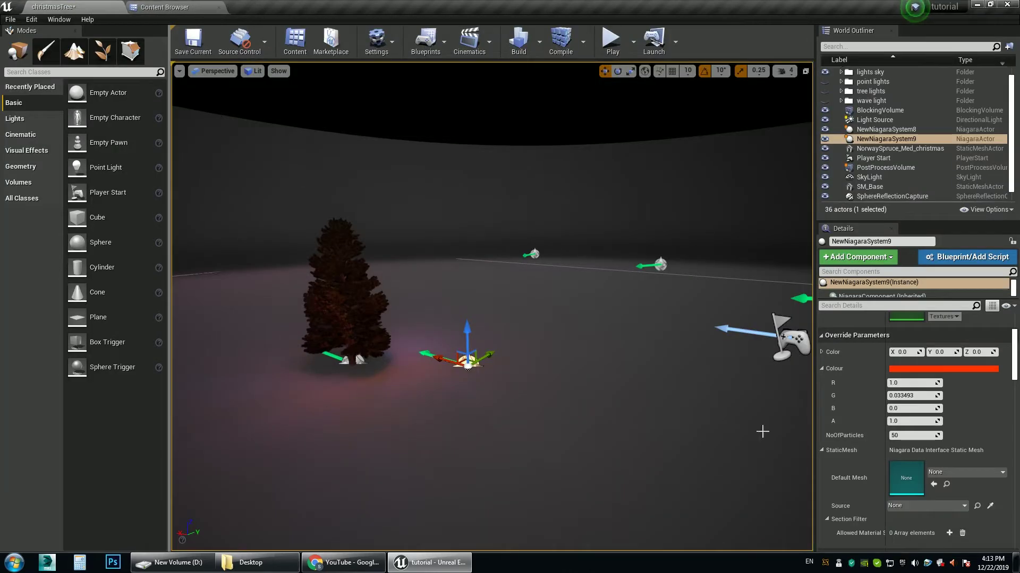
{"action": "left_click", "coordinate": [931, 483]}
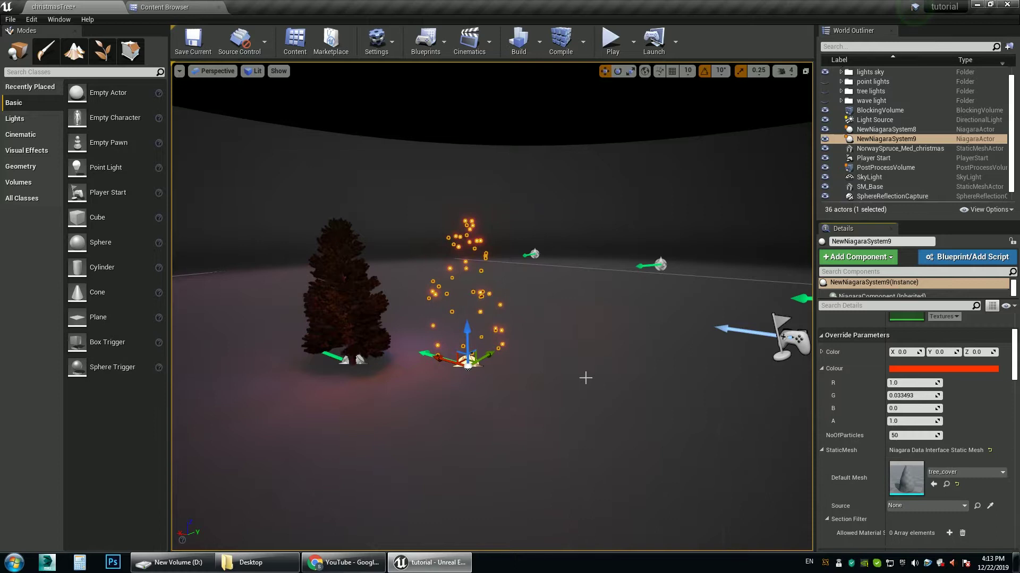
- Move the Niagara system's particle lights onto the Christmas tree and examine how they sit on the branches
{"action": "scroll", "coordinate": [416, 344], "scroll_direction": "up", "scroll_amount": 5}
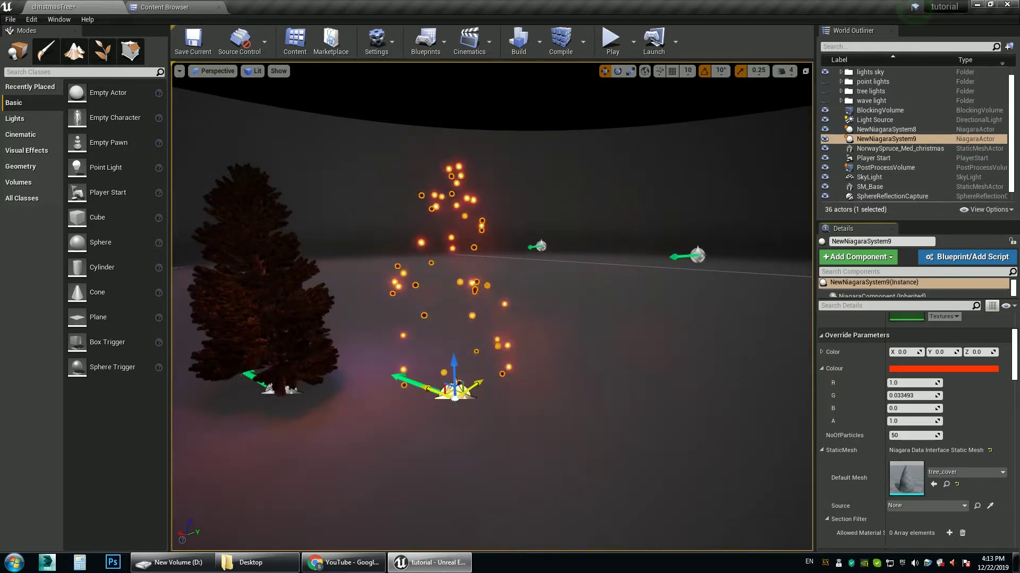
{"action": "left_click_drag", "start_coordinate": [455, 388], "coordinate": [283, 391]}
{"action": "left_click", "coordinate": [334, 387]}
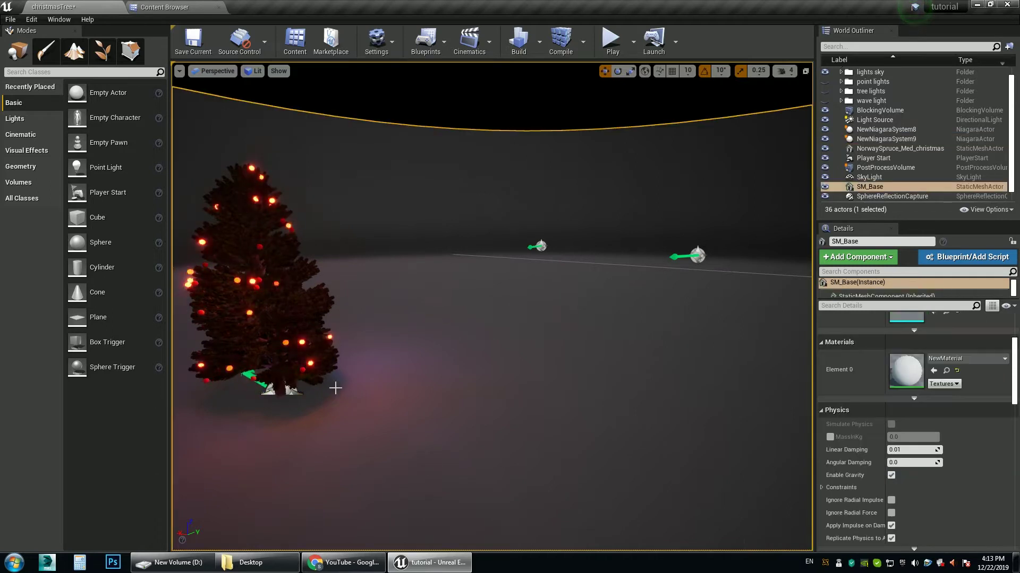
{"action": "left_click_drag", "start_coordinate": [362, 391], "coordinate": [288, 329]}
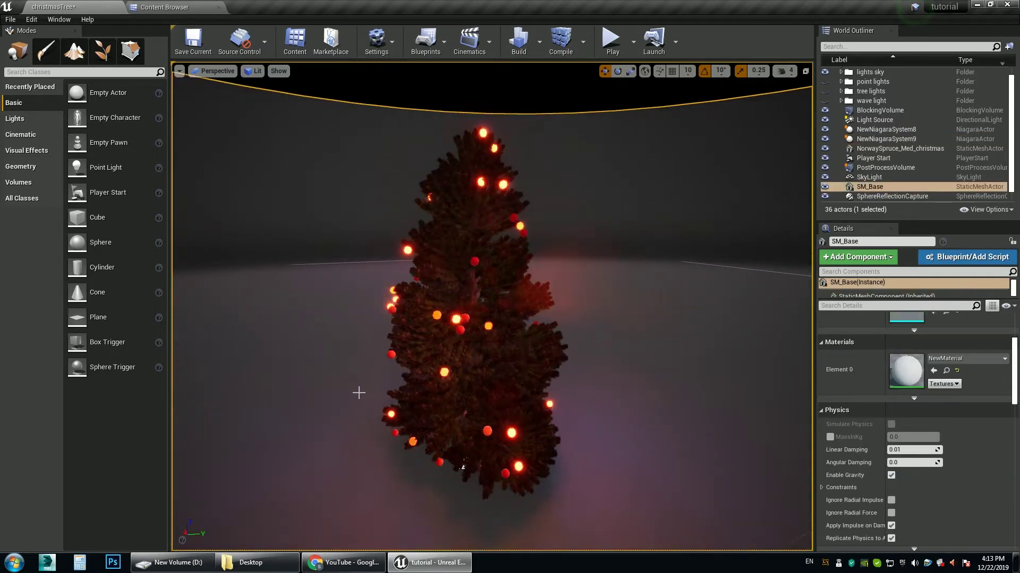
- Delete the Niagara light system placed on the Christmas tree from the level
{"action": "left_click", "coordinate": [488, 326]}
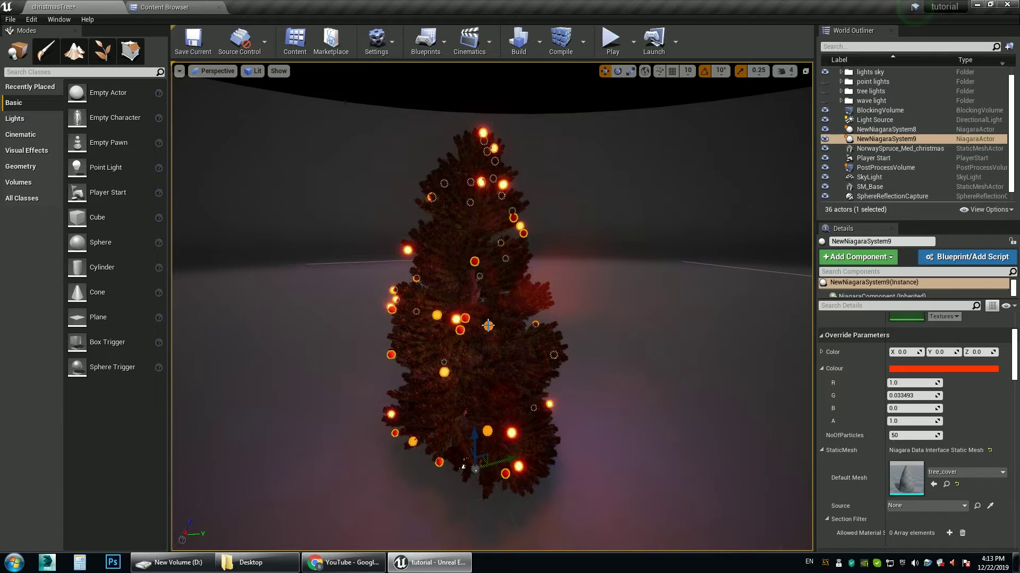
{"action": "key", "text": "Delete"}
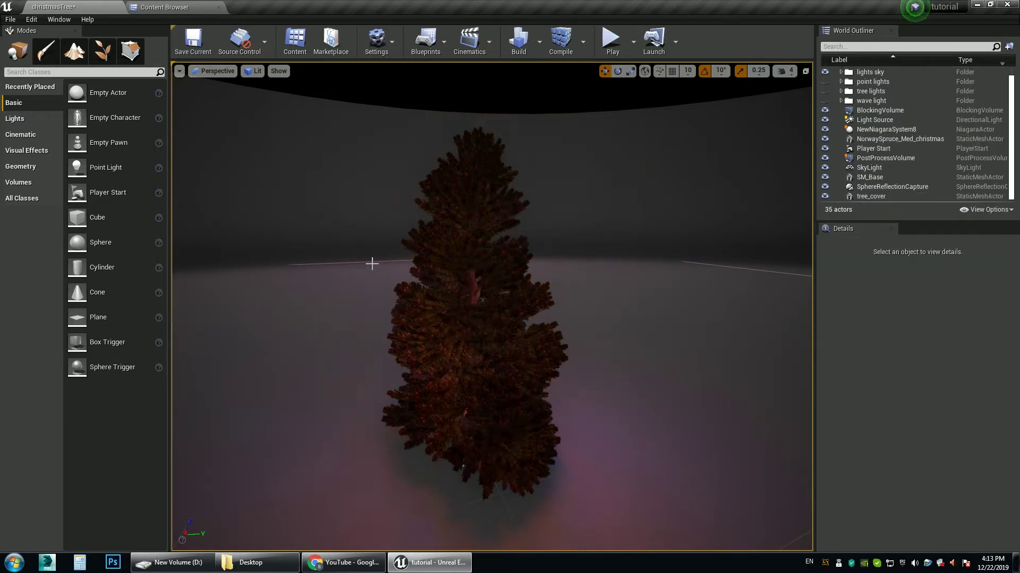
- Place a BP_DecoLights actor from the Blueprints folder beside the Christmas tree and raise it above the floor
{"action": "left_click", "coordinate": [170, 7]}
{"action": "left_click", "coordinate": [63, 63]}
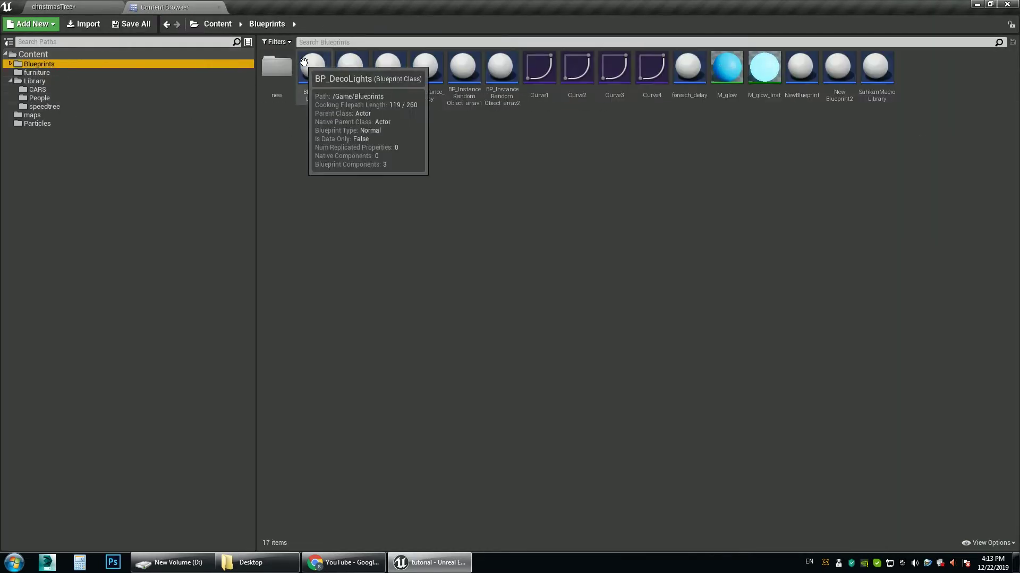
{"action": "left_click_drag", "start_coordinate": [313, 67], "coordinate": [667, 419]}
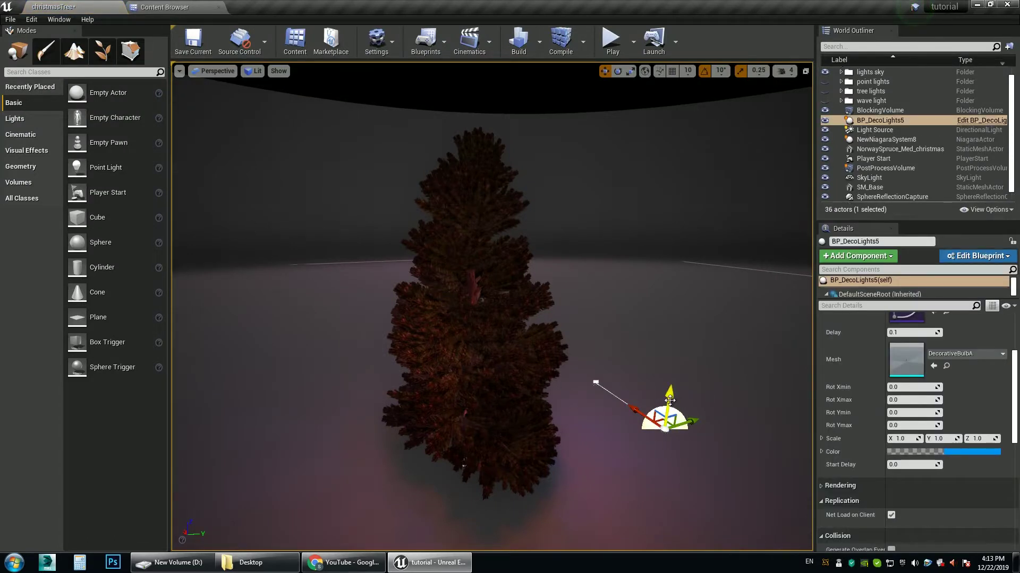
{"action": "left_click_drag", "start_coordinate": [713, 432], "coordinate": [726, 270]}
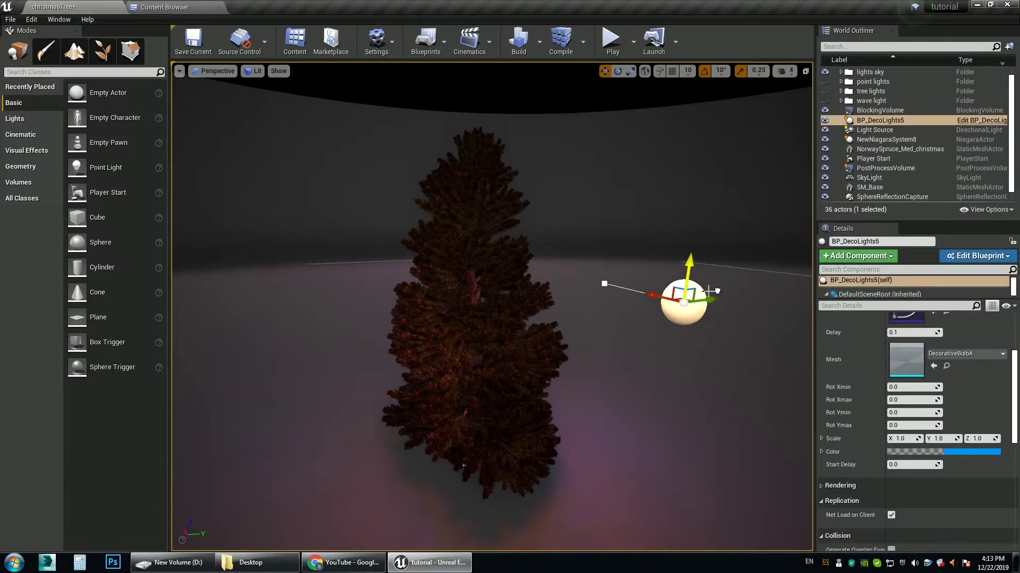
- Extend the BP_DecoLights spline with two more points and shape it into a wave with a high and a low bend
{"action": "right_click_drag", "start_coordinate": [478, 258], "coordinate": [512, 276]}
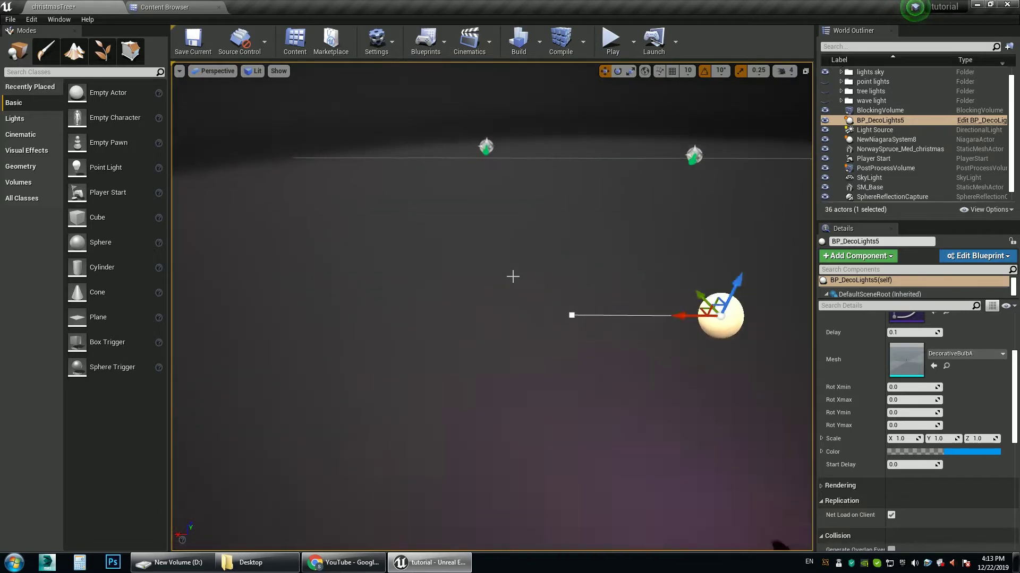
{"action": "right_click", "coordinate": [600, 308]}
{"action": "right_click_drag", "start_coordinate": [549, 328], "coordinate": [525, 332]}
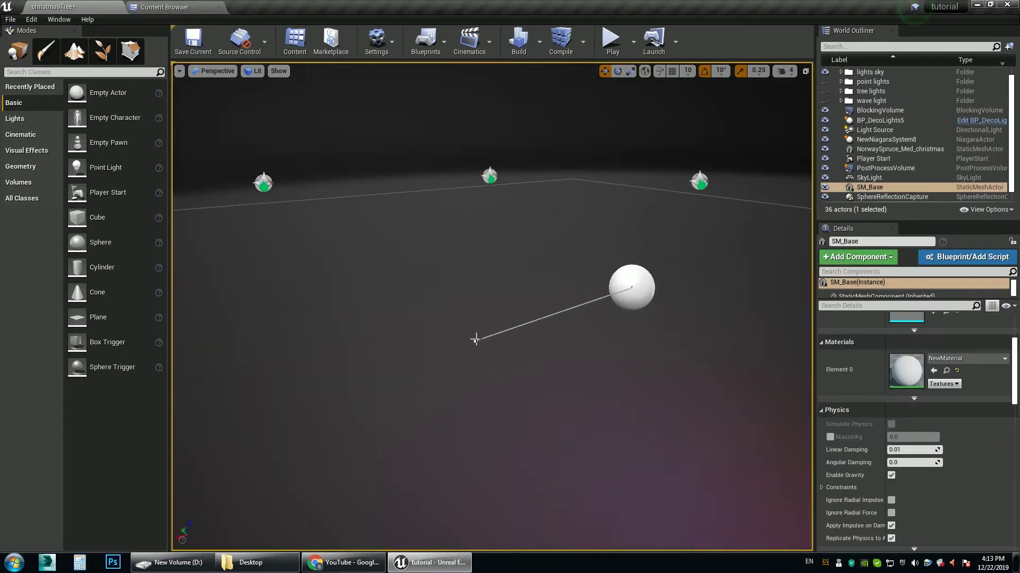
{"action": "left_click", "coordinate": [499, 340]}
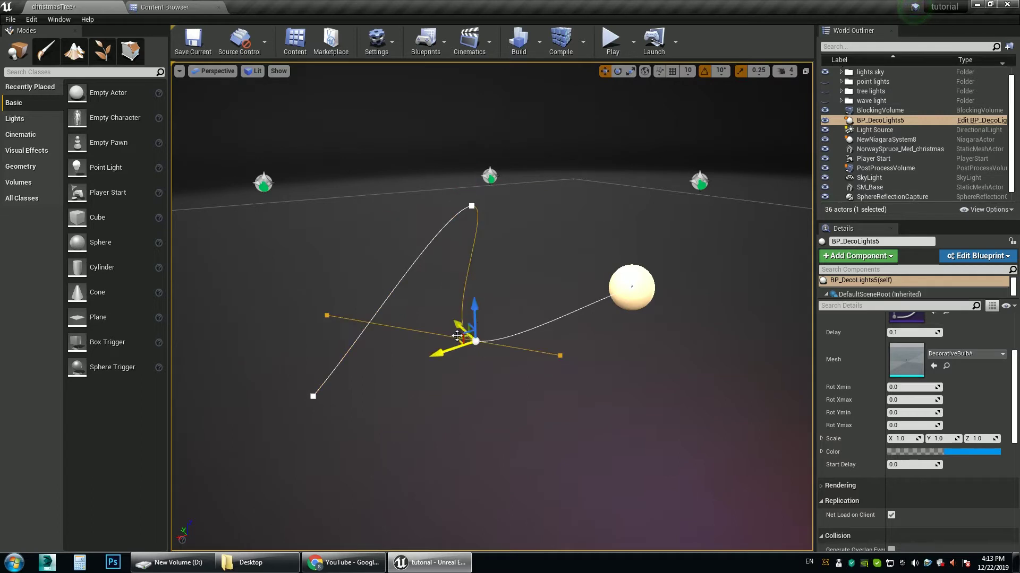
{"action": "left_click_drag", "start_coordinate": [460, 335], "coordinate": [540, 382]}
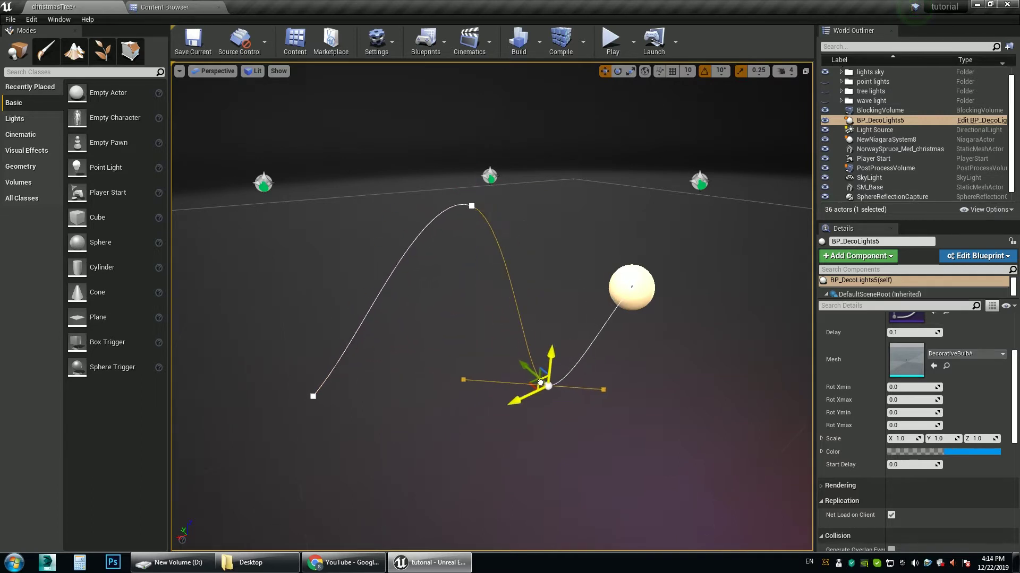
{"action": "right_click_drag", "start_coordinate": [523, 410], "coordinate": [481, 401]}
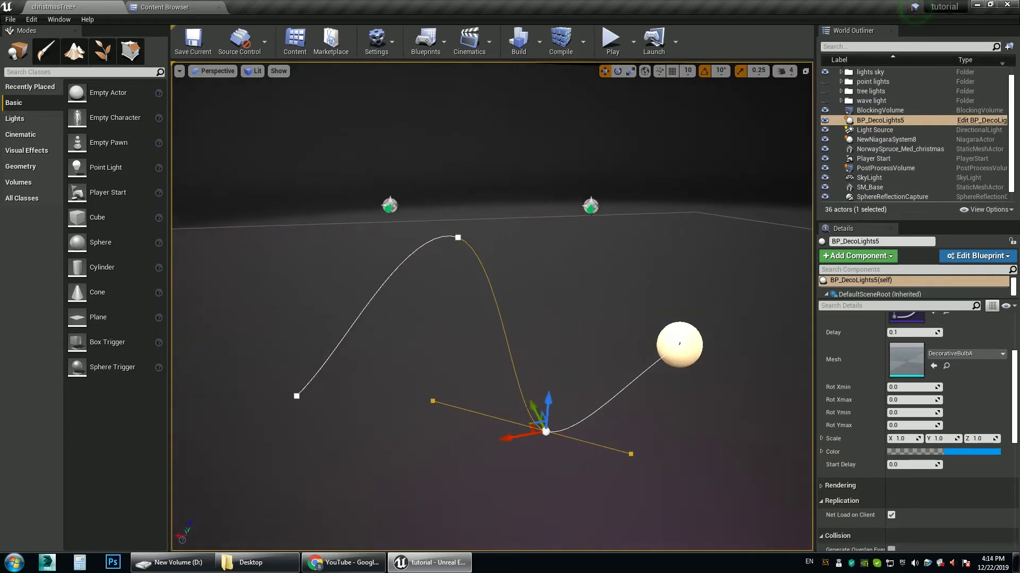
- Set the Number of bulbs on the light strand to 50 and inspect their spacing up close
{"action": "scroll", "coordinate": [870, 398], "scroll_direction": "up", "scroll_amount": 4}
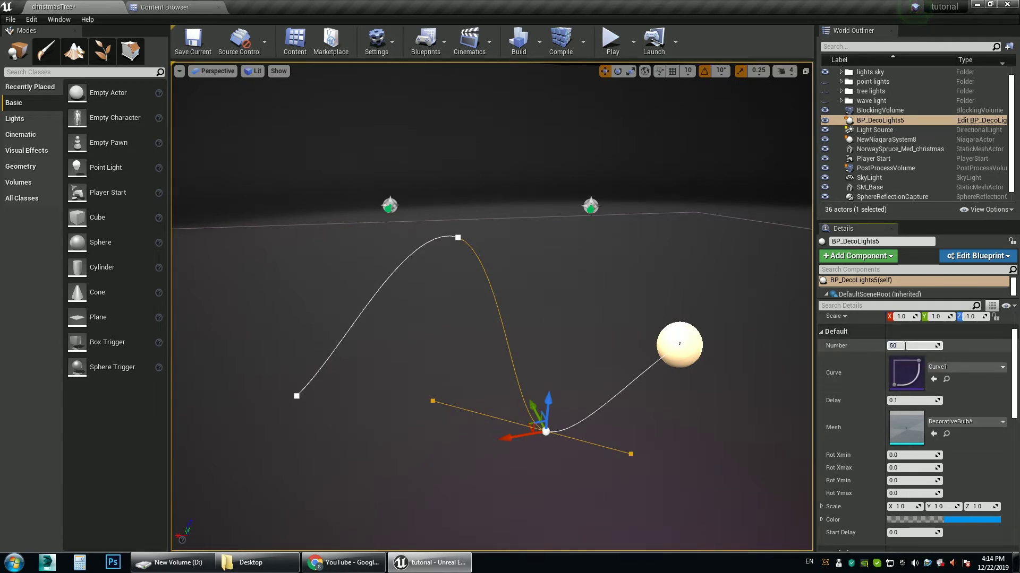
{"action": "left_click_drag", "start_coordinate": [393, 352], "coordinate": [382, 332]}
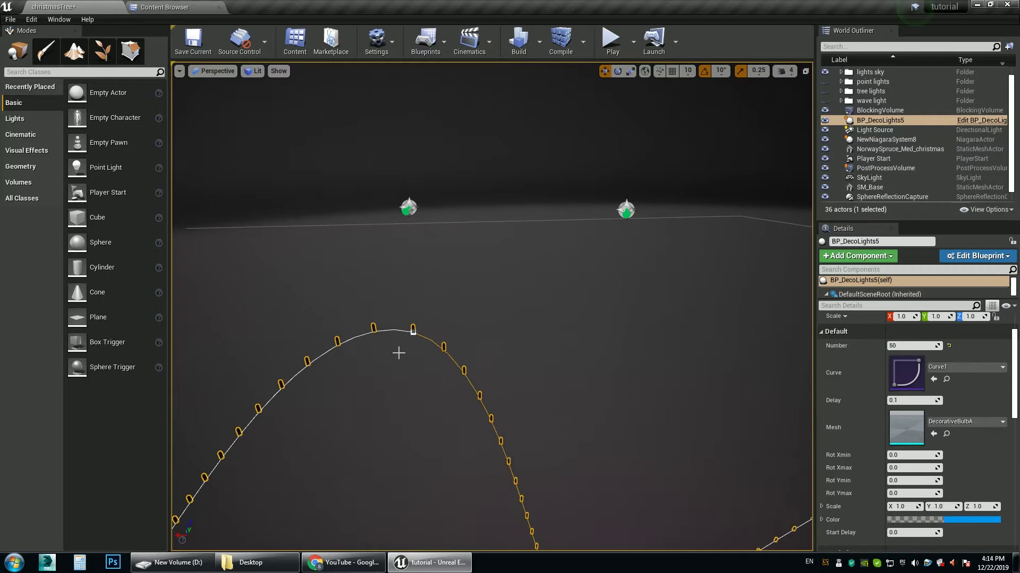
{"action": "middle_click_drag", "start_coordinate": [425, 337], "coordinate": [401, 372]}
{"action": "scroll", "coordinate": [461, 333], "scroll_direction": "up", "scroll_amount": 3}
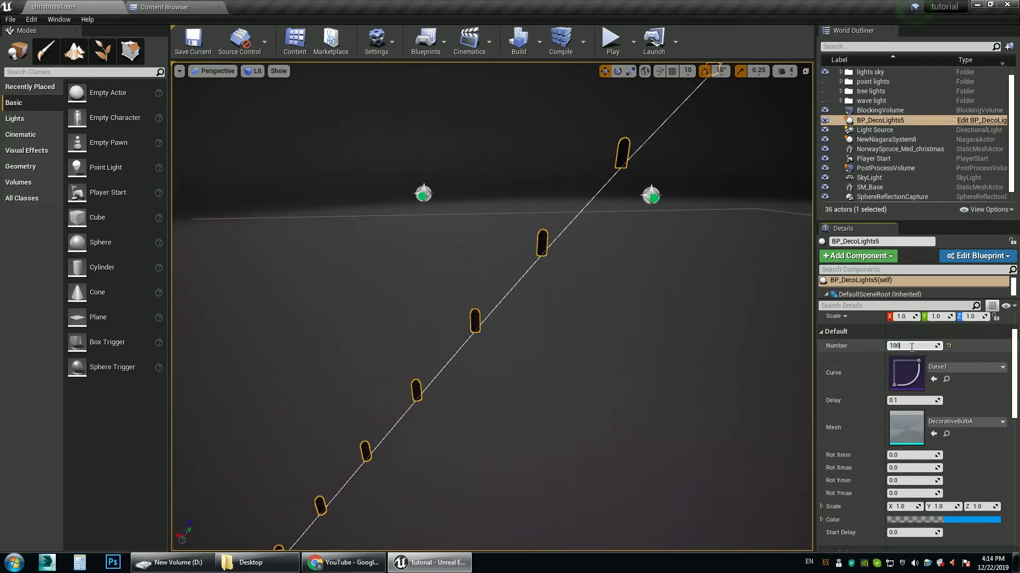
- Increase the Number of bulbs on the light strand to 100 and inspect the denser spacing
{"action": "key", "text": "Return"}
{"action": "scroll", "coordinate": [655, 337], "scroll_direction": "down", "scroll_amount": 5}
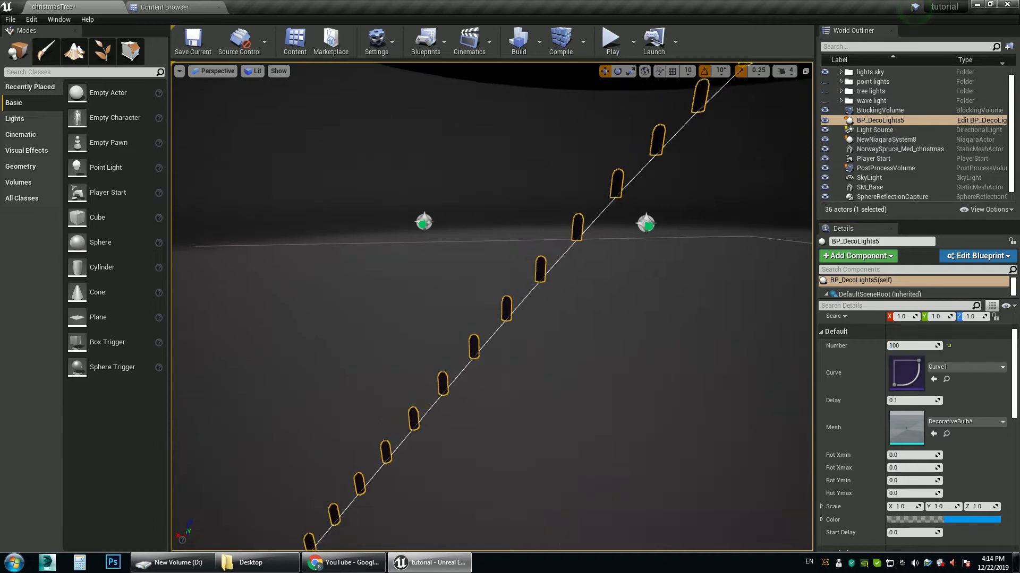
{"action": "right_click_drag", "start_coordinate": [668, 356], "coordinate": [685, 367]}
{"action": "mouse_move", "coordinate": [585, 373]}
{"action": "left_mouse_down"}
{"action": "mouse_move", "coordinate": [584, 403]}
{"action": "mouse_move", "coordinate": [573, 389]}
{"action": "left_mouse_up"}
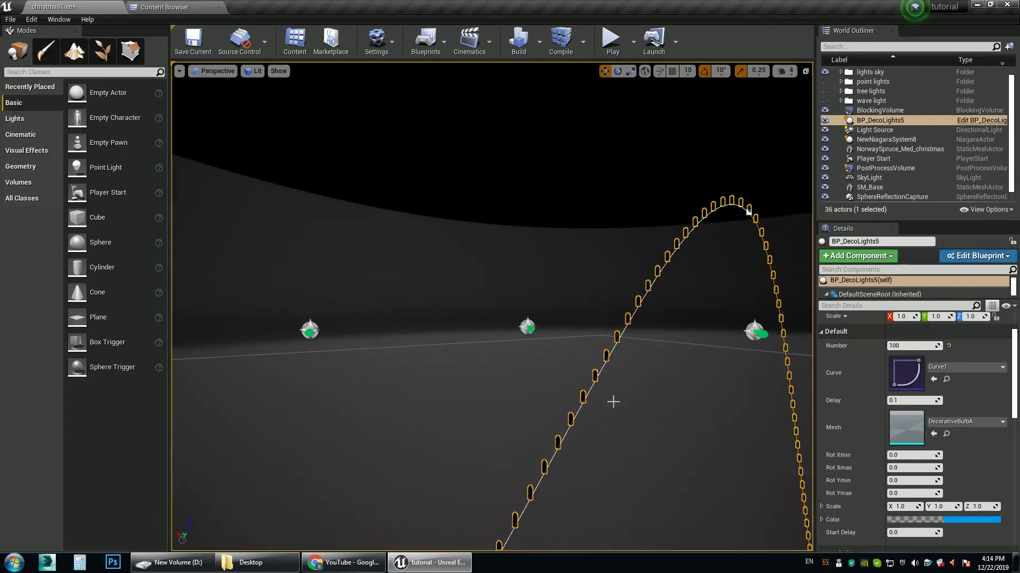
- Randomize the bulb rotation by setting Rot Xmax to 360 and Rot Ymax to 180
{"action": "left_click", "coordinate": [902, 469]}
{"action": "type", "text": "360"}
{"action": "key", "text": "Return"}
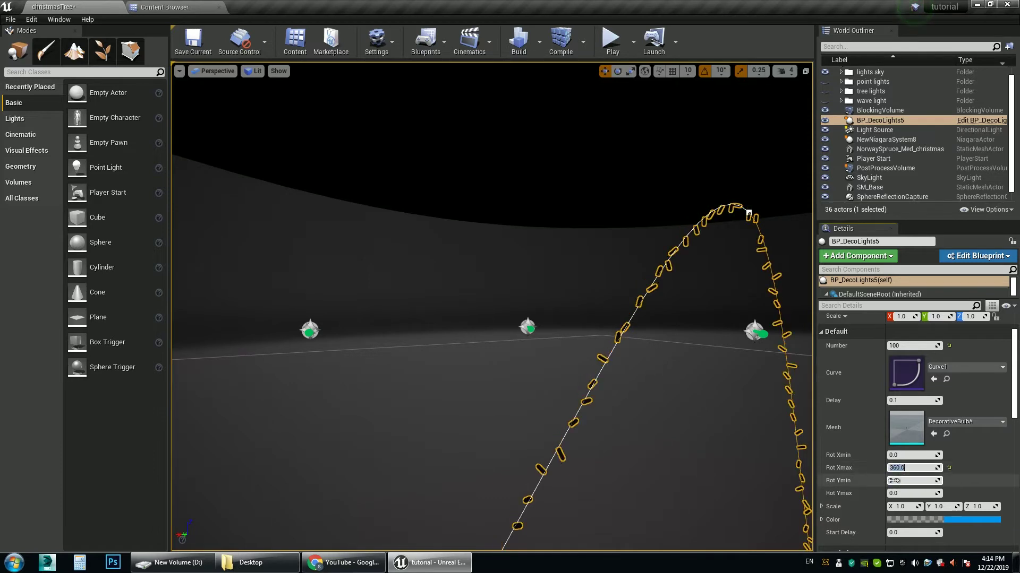
{"action": "left_click", "coordinate": [903, 492]}
{"action": "type", "text": "180"}
{"action": "key", "text": "Return"}
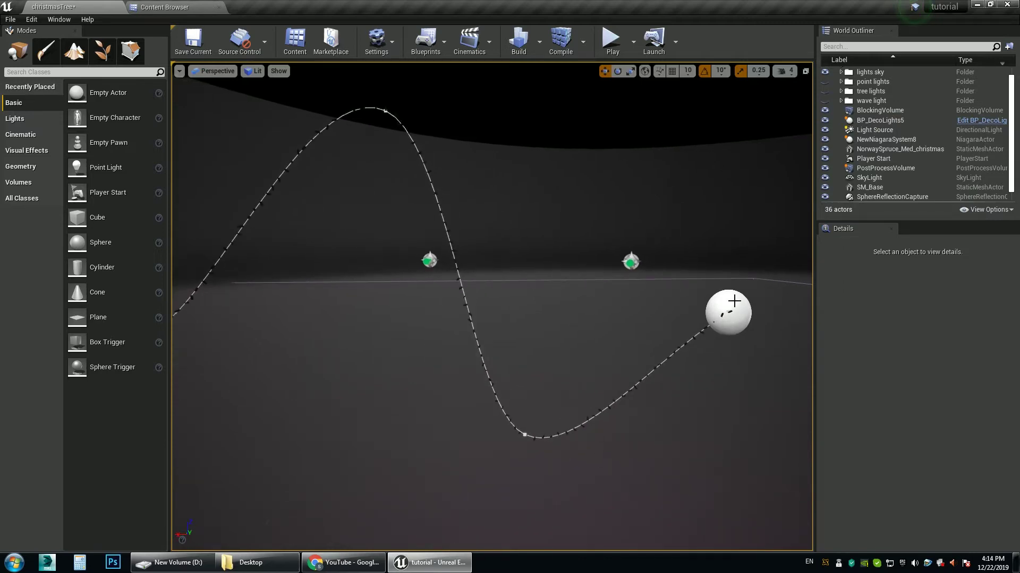
- Raise the two middle spline points of the light strand in front of the tree, and delete the strand
{"action": "left_click", "coordinate": [734, 301]}
{"action": "key", "text": "f"}
{"action": "scroll", "coordinate": [547, 297], "scroll_direction": "up", "scroll_amount": 5}
{"action": "scroll", "coordinate": [556, 360], "scroll_direction": "down", "scroll_amount": 9}
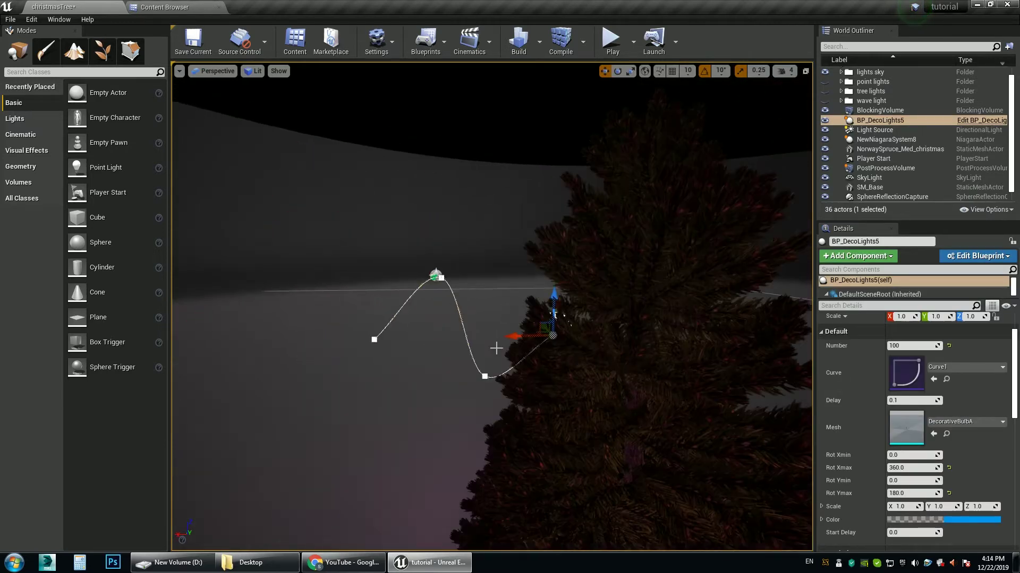
{"action": "right_click_drag", "start_coordinate": [496, 348], "coordinate": [576, 375]}
{"action": "right_click_drag", "start_coordinate": [402, 318], "coordinate": [367, 280]}
{"action": "scroll", "coordinate": [398, 310], "scroll_direction": "down", "scroll_amount": 4}
{"action": "left_click_drag", "start_coordinate": [381, 291], "coordinate": [639, 520]}
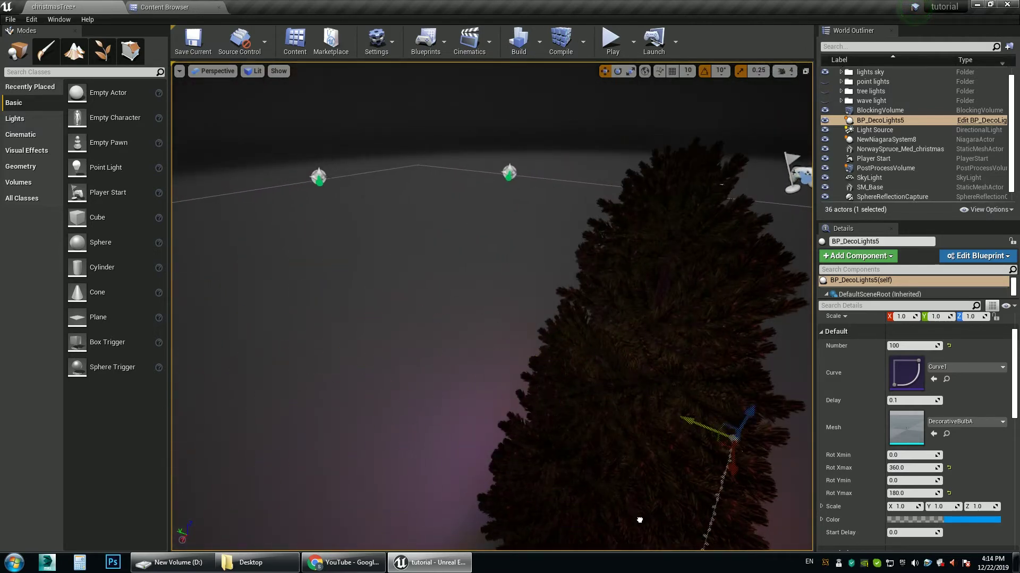
{"action": "key", "text": "f"}
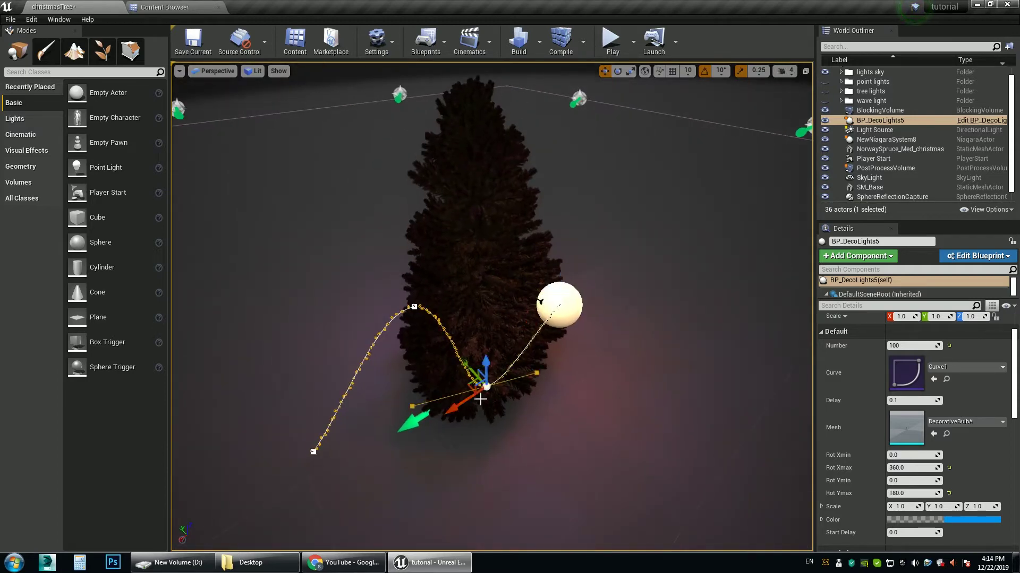
{"action": "left_click_drag", "start_coordinate": [467, 385], "coordinate": [461, 357]}
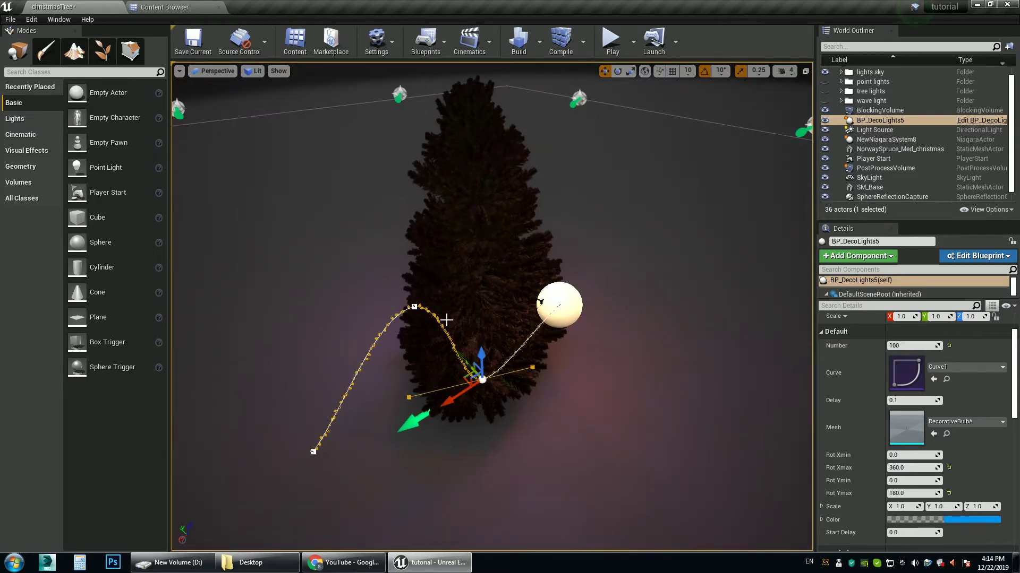
{"action": "left_click_drag", "start_coordinate": [401, 305], "coordinate": [396, 249]}
{"action": "left_click", "coordinate": [546, 338]}
{"action": "left_click", "coordinate": [552, 298]}
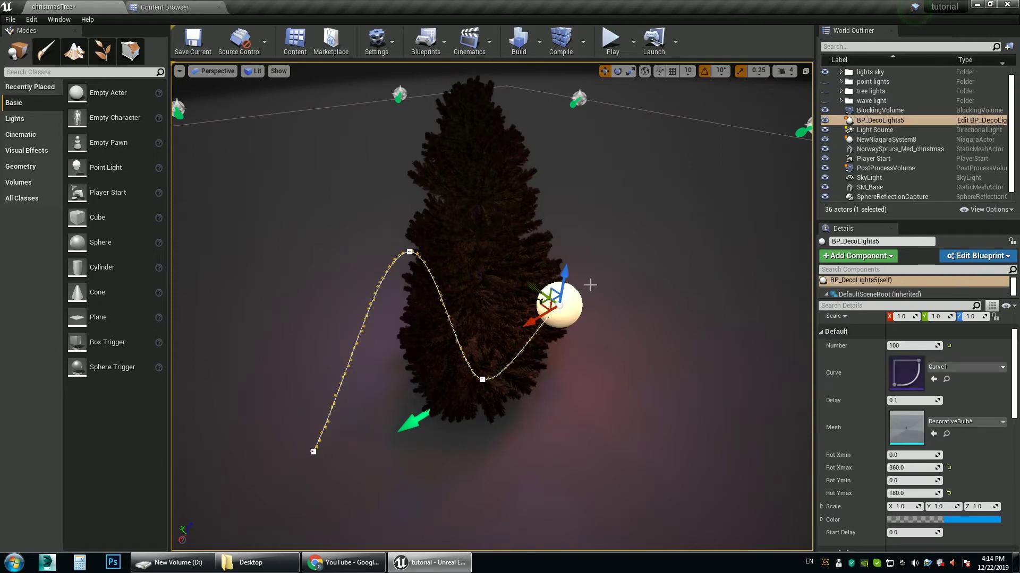
{"action": "key", "text": "Delete"}
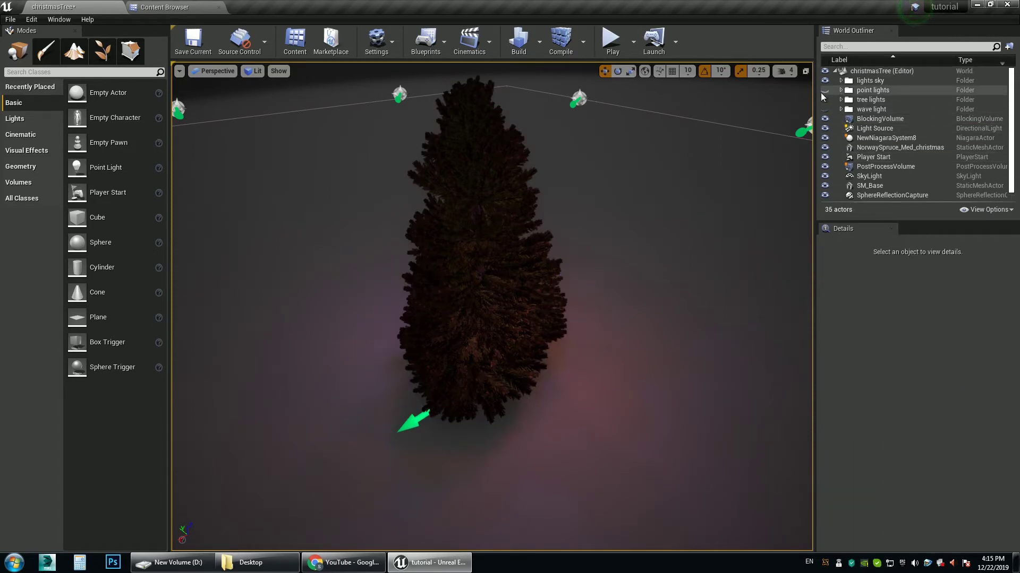
- Unhide the tree lights folder and examine the light strands wrapped around the tree from several sides
{"action": "left_click", "coordinate": [825, 100]}
{"action": "left_click", "coordinate": [567, 299]}
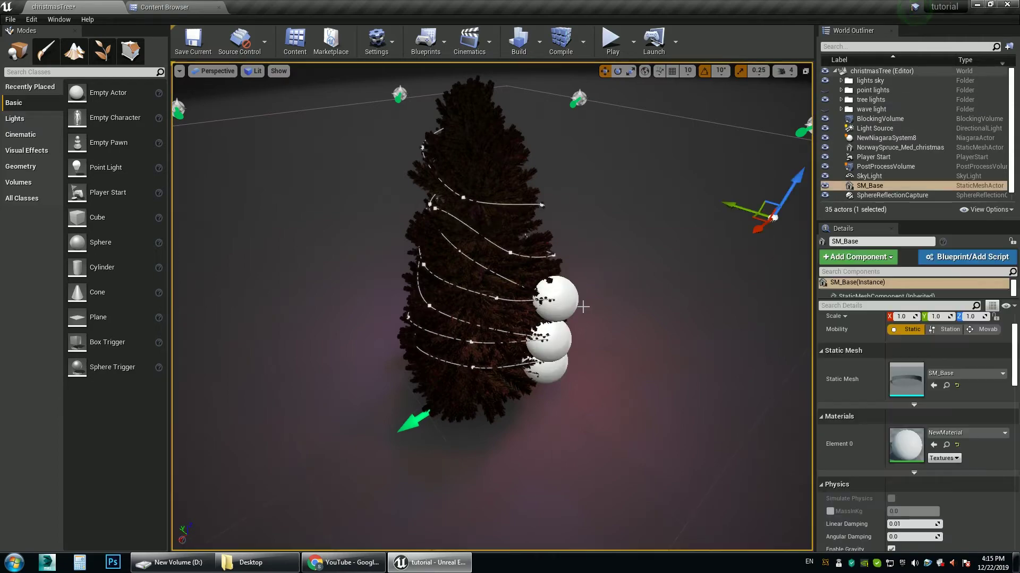
{"action": "right_click_drag", "start_coordinate": [692, 296], "coordinate": [674, 239]}
{"action": "right_click_drag", "start_coordinate": [743, 271], "coordinate": [719, 264]}
{"action": "right_click_drag", "start_coordinate": [727, 325], "coordinate": [706, 330]}
{"action": "left_click", "coordinate": [721, 321]}
{"action": "scroll", "coordinate": [676, 269], "scroll_direction": "down", "scroll_amount": 6}
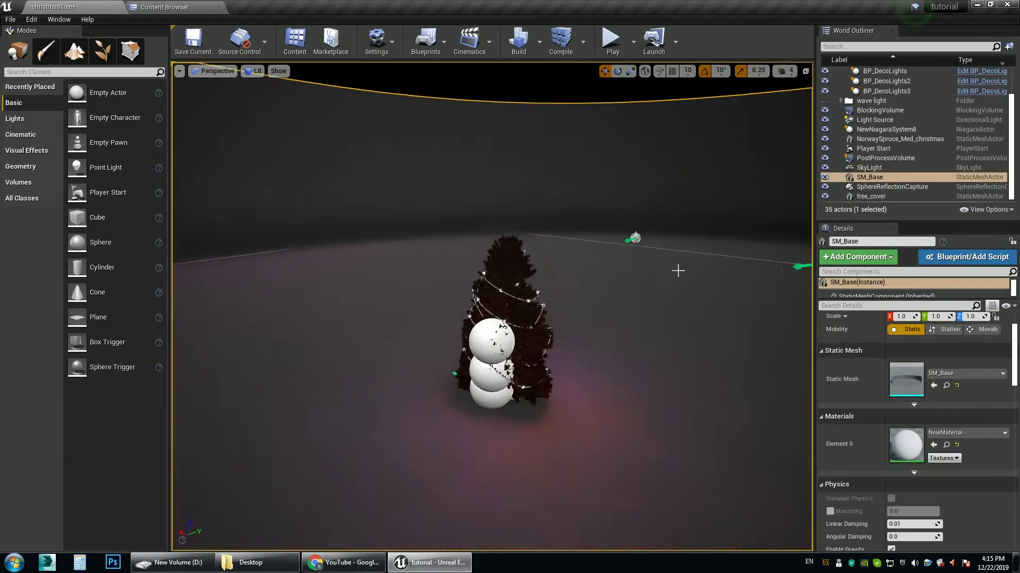
{"action": "right_click_drag", "start_coordinate": [708, 271], "coordinate": [703, 305]}
{"action": "scroll", "coordinate": [704, 306], "scroll_direction": "up", "scroll_amount": 3}
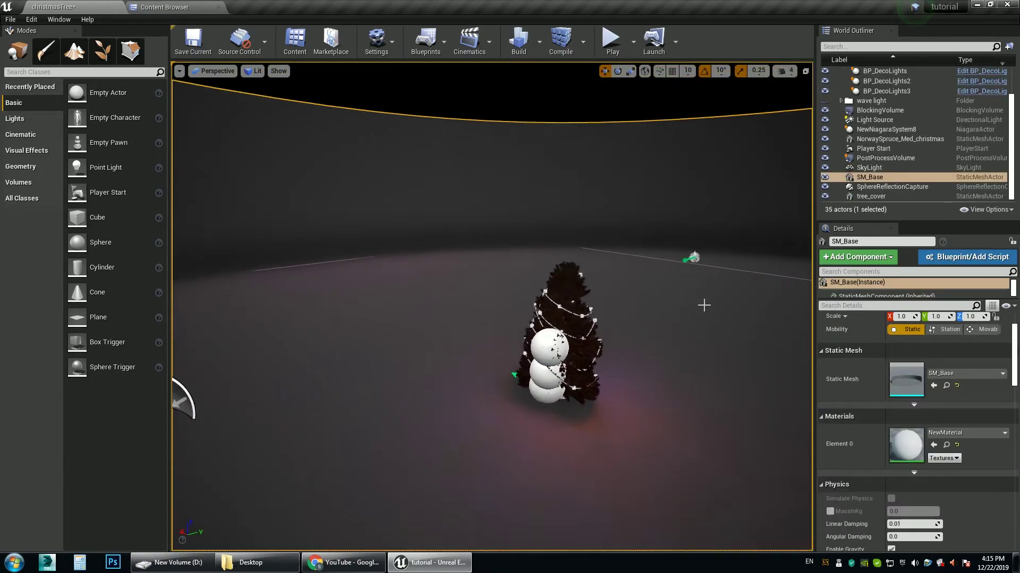
{"action": "middle_click_drag", "start_coordinate": [643, 274], "coordinate": [667, 286]}
{"action": "scroll", "coordinate": [644, 273], "scroll_direction": "up", "scroll_amount": 4}
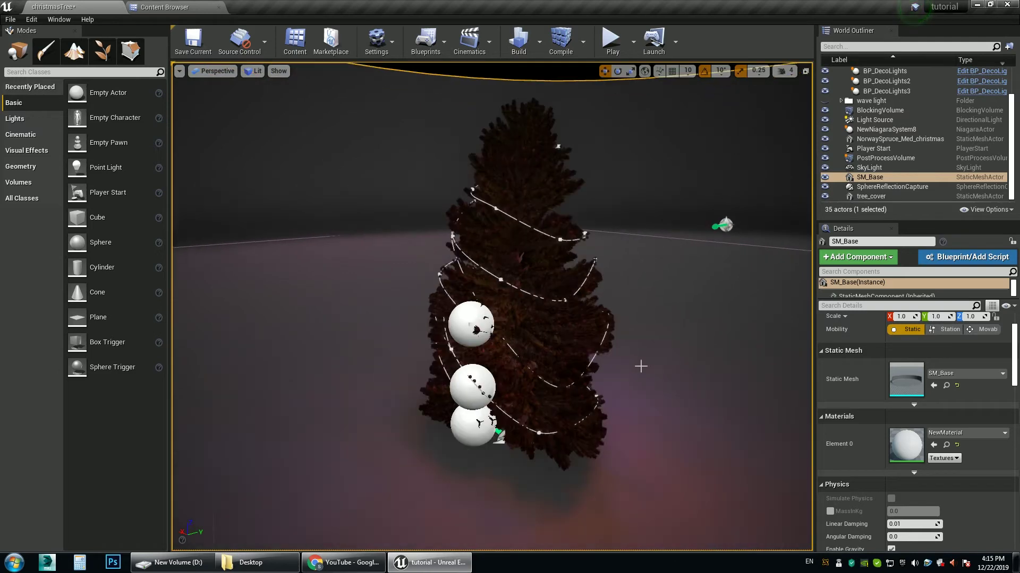
- Play the level from the floor in front of the tree and move around it to preview the glowing light strands
{"action": "right_click", "coordinate": [588, 504]}
{"action": "left_click", "coordinate": [625, 476]}
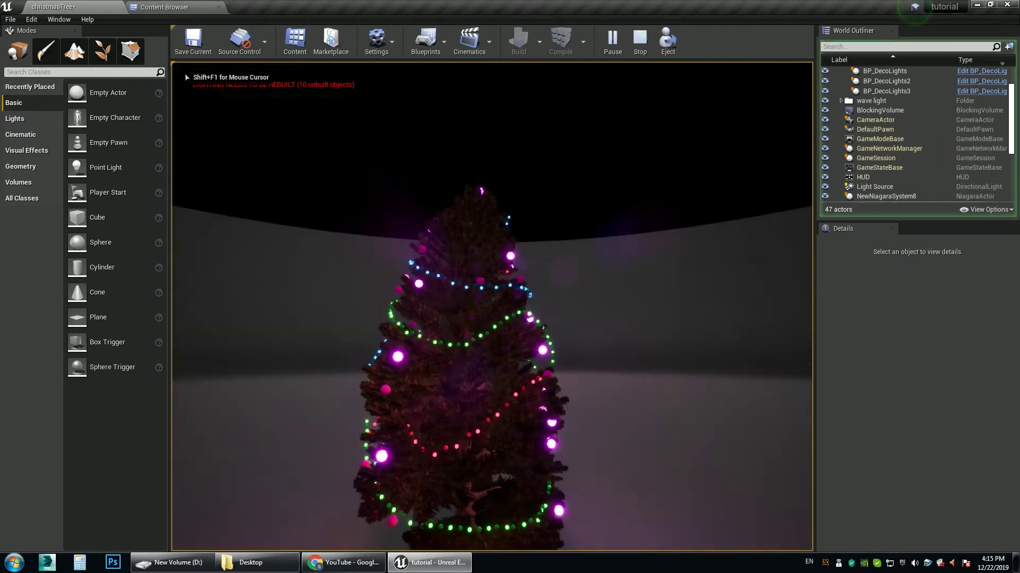
{"action": "key", "text": "w"}
{"action": "key", "text": "d"}
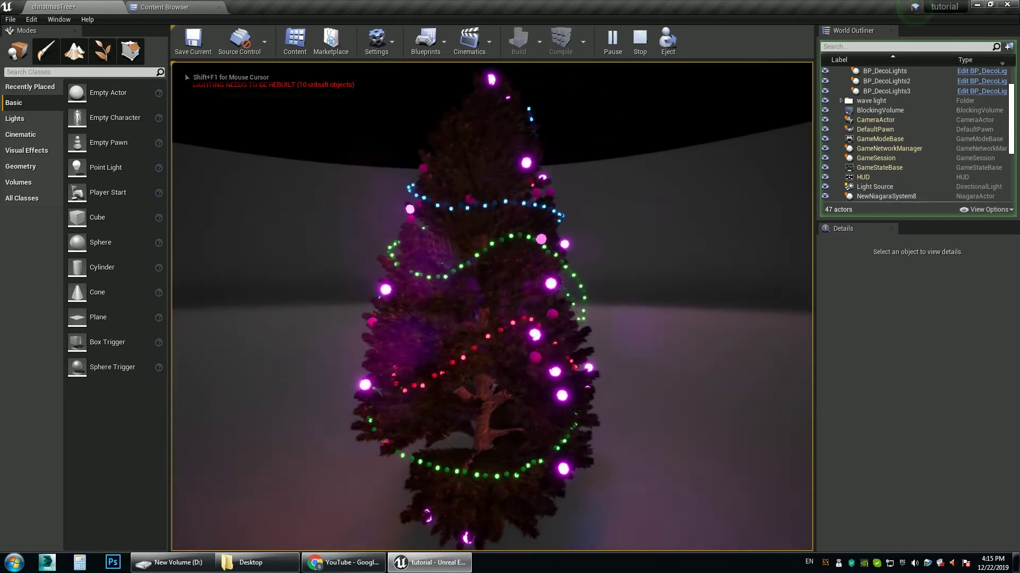
- Stop the level preview and unhide the wave light folder
{"action": "key", "text": "w"}
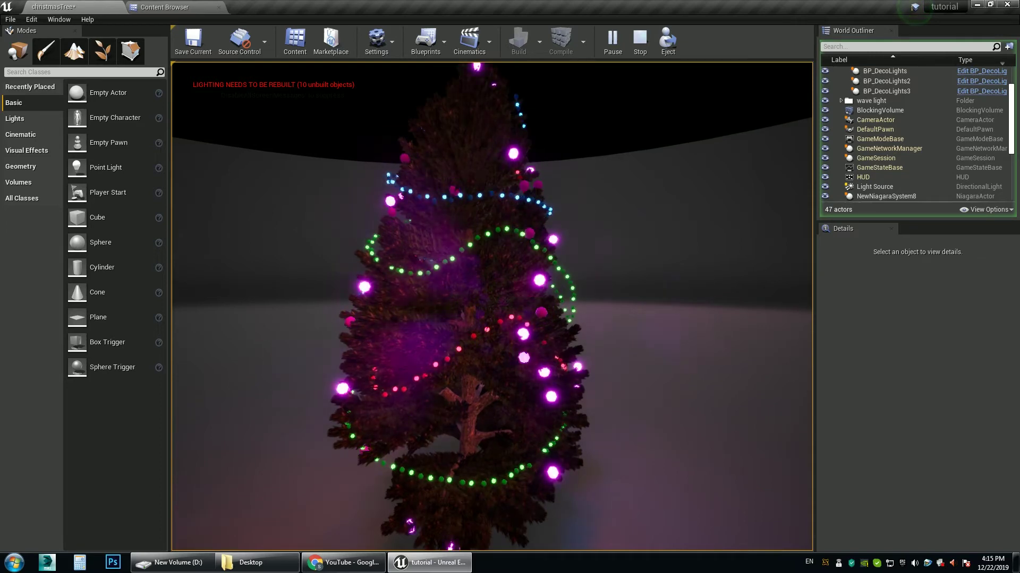
{"action": "key", "text": "Escape"}
{"action": "left_click_drag", "start_coordinate": [560, 331], "coordinate": [656, 271]}
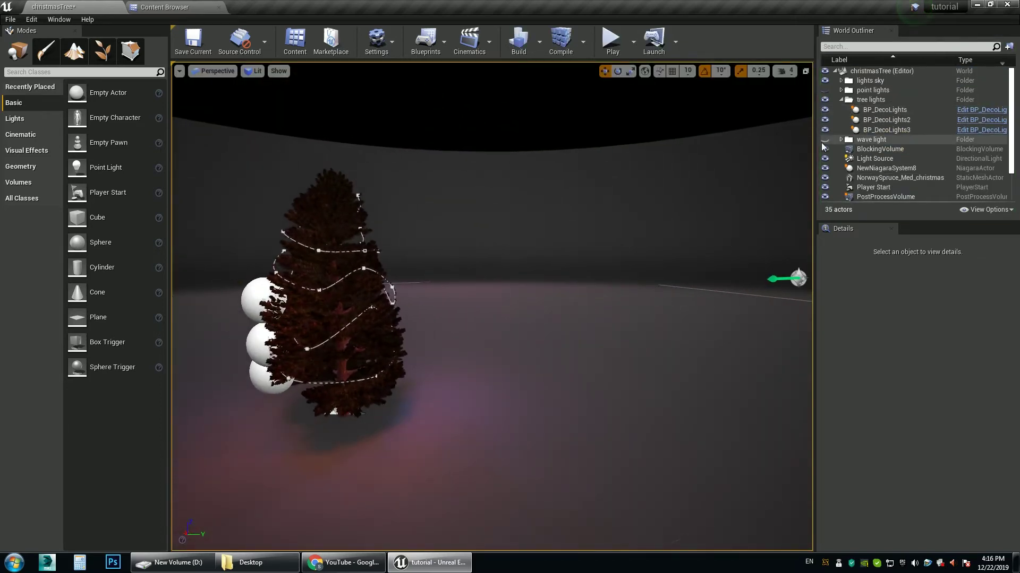
{"action": "left_click", "coordinate": [824, 139]}
- Examine the wave-shaped light strands and the arrangement of their bulbs from several sides
{"action": "left_click_drag", "start_coordinate": [649, 277], "coordinate": [744, 223]}
{"action": "left_click_drag", "start_coordinate": [531, 340], "coordinate": [494, 223]}
{"action": "left_click_drag", "start_coordinate": [542, 323], "coordinate": [536, 345]}
{"action": "middle_click_drag", "start_coordinate": [542, 323], "coordinate": [555, 377]}
{"action": "right_click_drag", "start_coordinate": [541, 323], "coordinate": [476, 305]}
{"action": "middle_click_drag", "start_coordinate": [550, 403], "coordinate": [557, 353]}
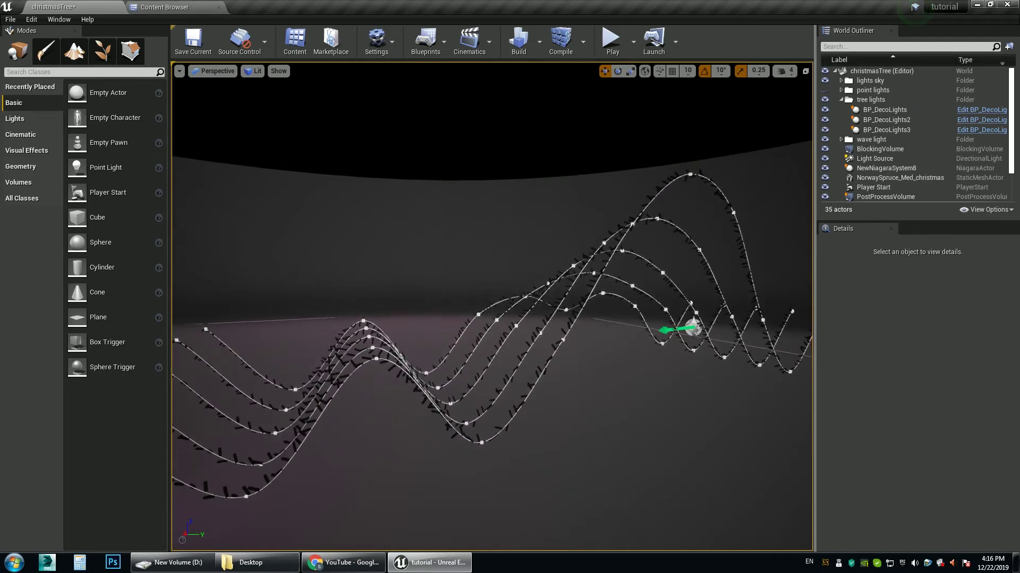
{"action": "left_click_drag", "start_coordinate": [523, 419], "coordinate": [589, 329]}
{"action": "left_click_drag", "start_coordinate": [461, 466], "coordinate": [502, 448]}
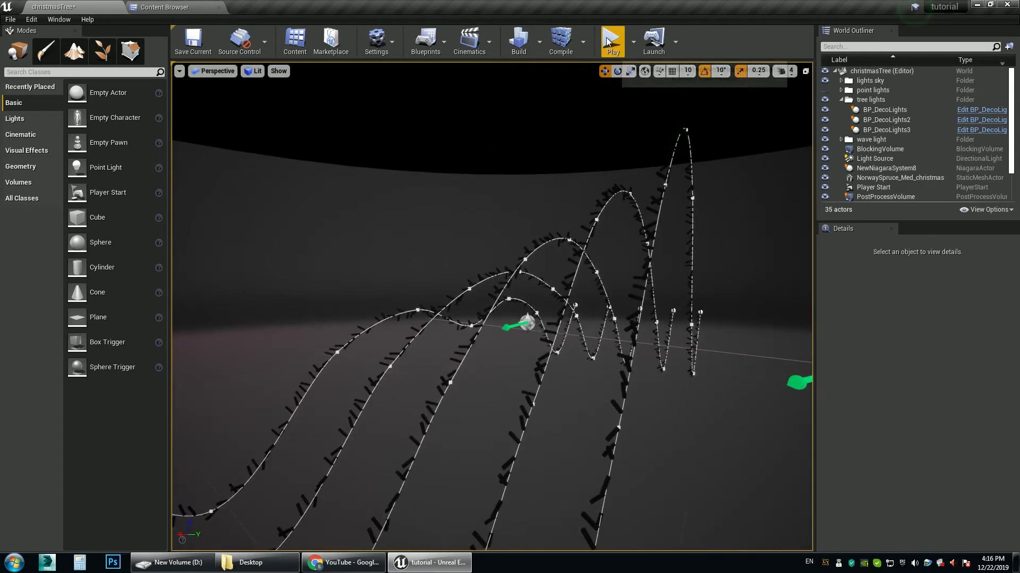
{"action": "left_click_drag", "start_coordinate": [584, 323], "coordinate": [578, 323]}
{"action": "right_click_drag", "start_coordinate": [578, 323], "coordinate": [658, 322]}
{"action": "left_click_drag", "start_coordinate": [558, 311], "coordinate": [587, 332]}
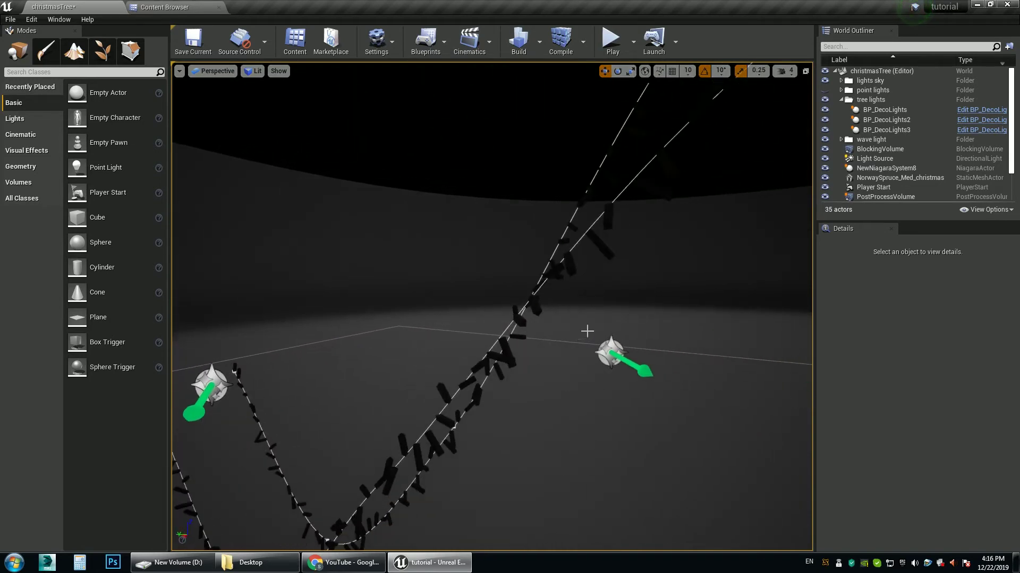
- Change the mesh of the BP_DecoLights11 wave strand to DecorativeBulbC and set its scale to 1, 1, 1
{"action": "left_click", "coordinate": [589, 232]}
{"action": "right_click_drag", "start_coordinate": [622, 284], "coordinate": [653, 284]}
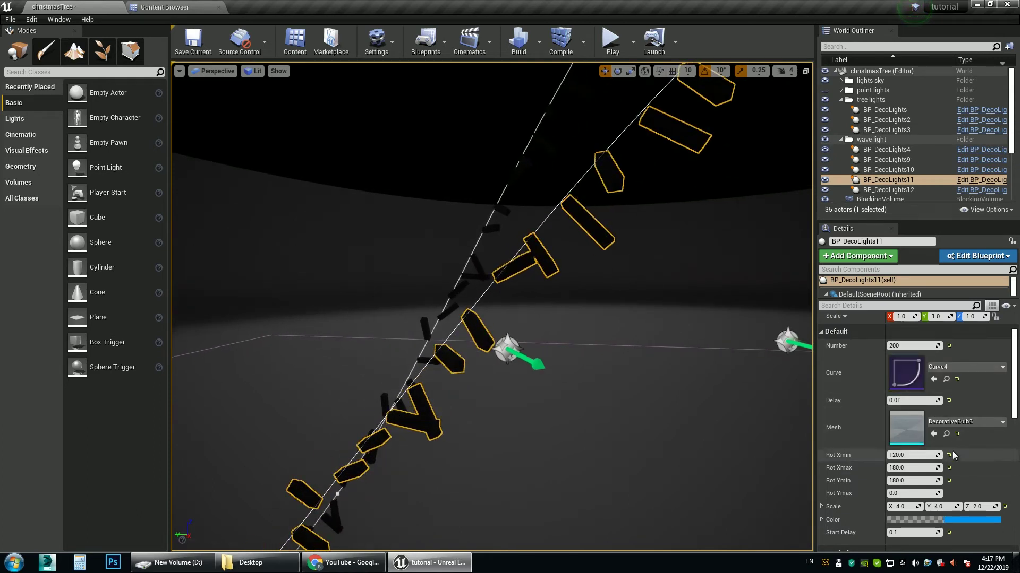
{"action": "left_click", "coordinate": [962, 423]}
{"action": "left_click", "coordinate": [922, 357]}
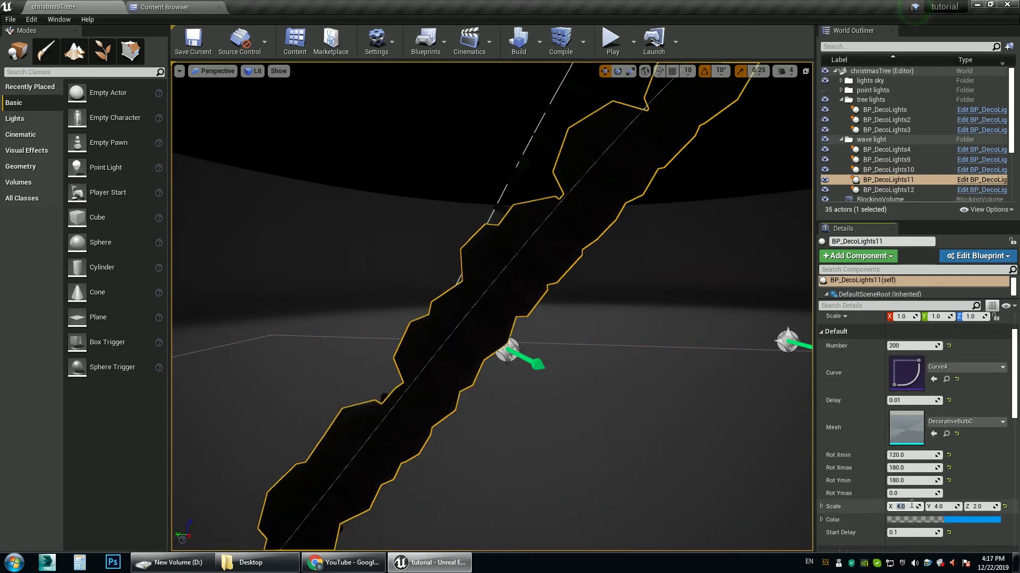
{"action": "type", "text": "1"}
{"action": "key", "text": "Tab"}
{"action": "type", "text": "1"}
{"action": "key", "text": "Tab"}
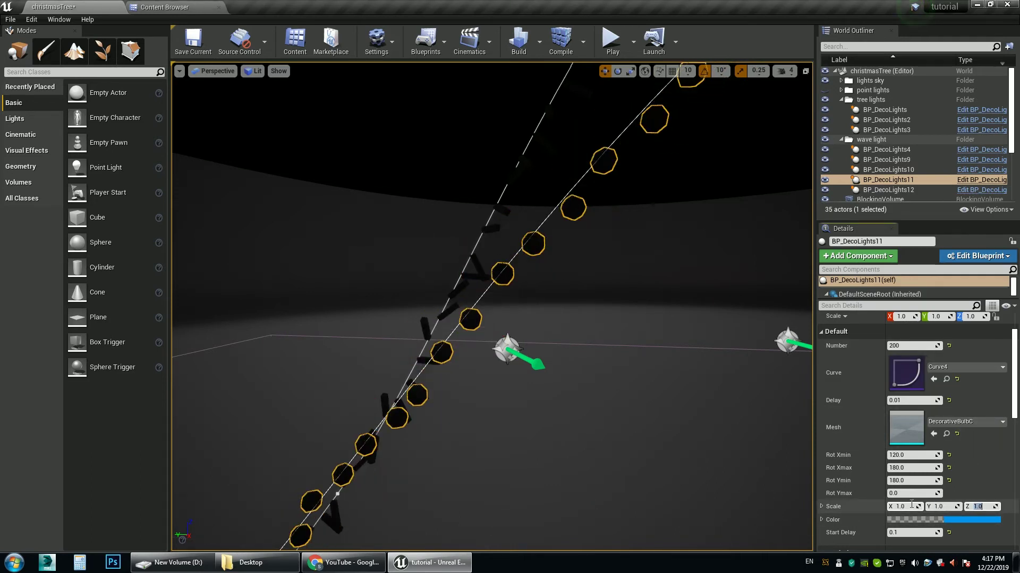
- Switch the strand's mesh back to DecorativeBulbB and set its scale to X 4, Y 4, Z 2
{"action": "left_click", "coordinate": [968, 422]}
{"action": "left_click", "coordinate": [929, 324]}
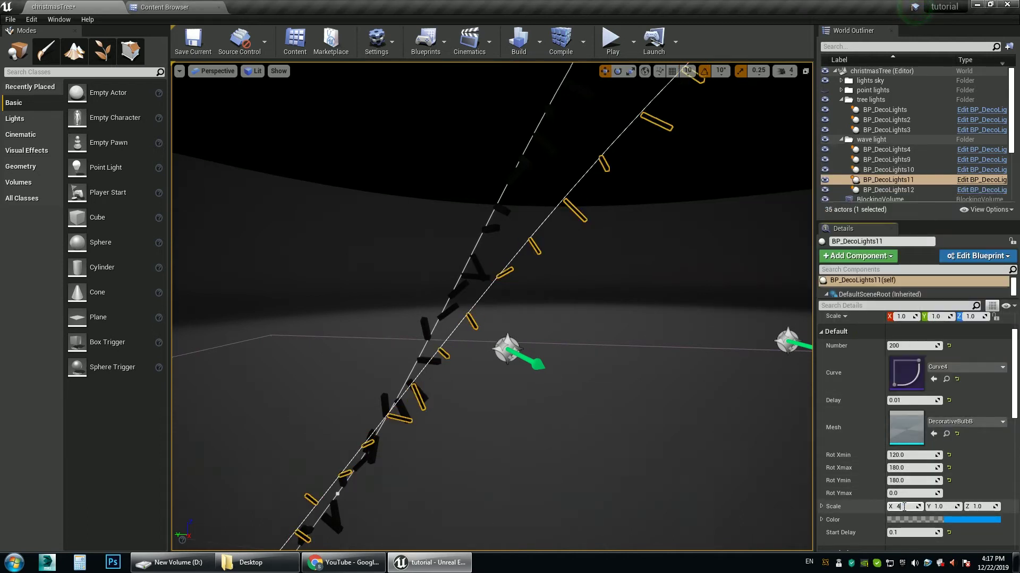
{"action": "key", "text": "Tab"}
{"action": "type", "text": "4"}
{"action": "key", "text": "Return"}
{"action": "right_click_drag", "start_coordinate": [577, 384], "coordinate": [577, 384]}
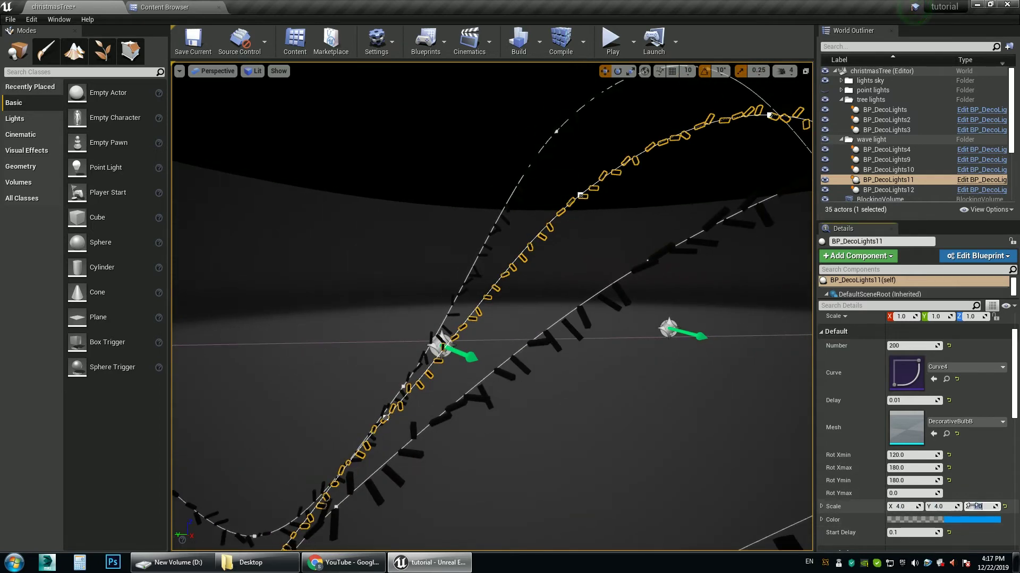
{"action": "type", "text": "2"}
{"action": "key", "text": "Return"}
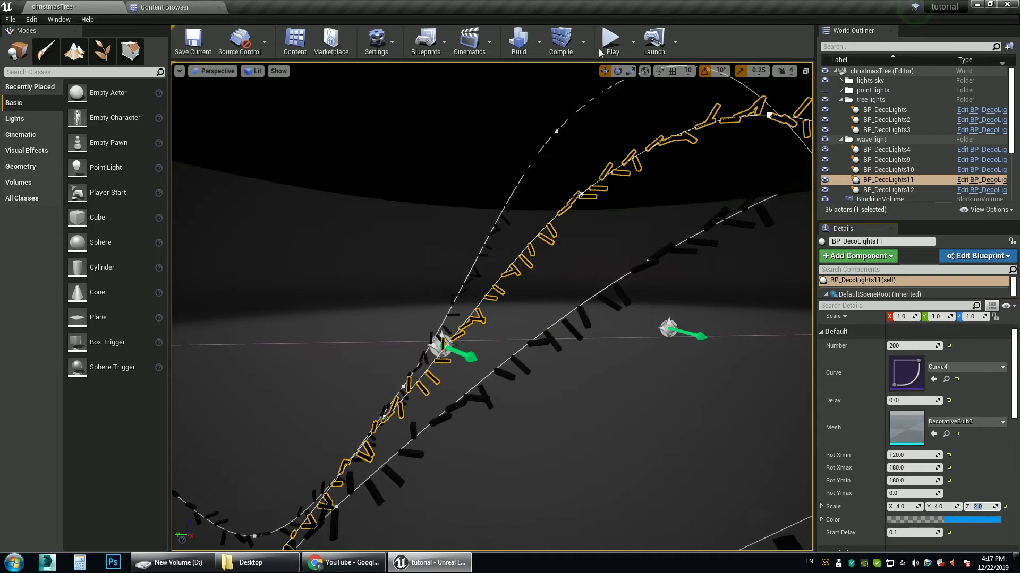
- Play the level and move around the wave lights to preview their running glow animation
{"action": "left_click", "coordinate": [609, 42]}
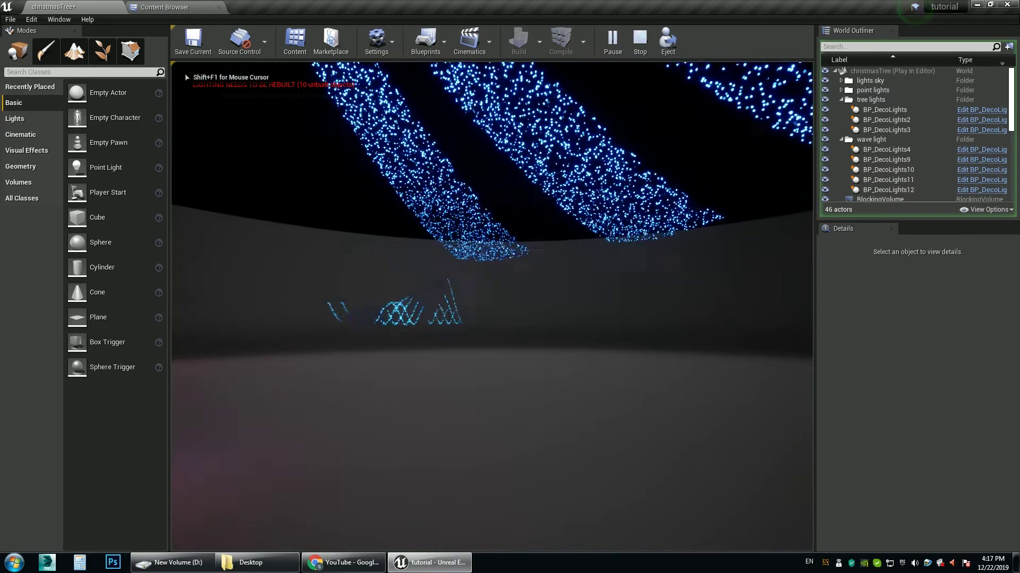
{"action": "key", "text": "w"}
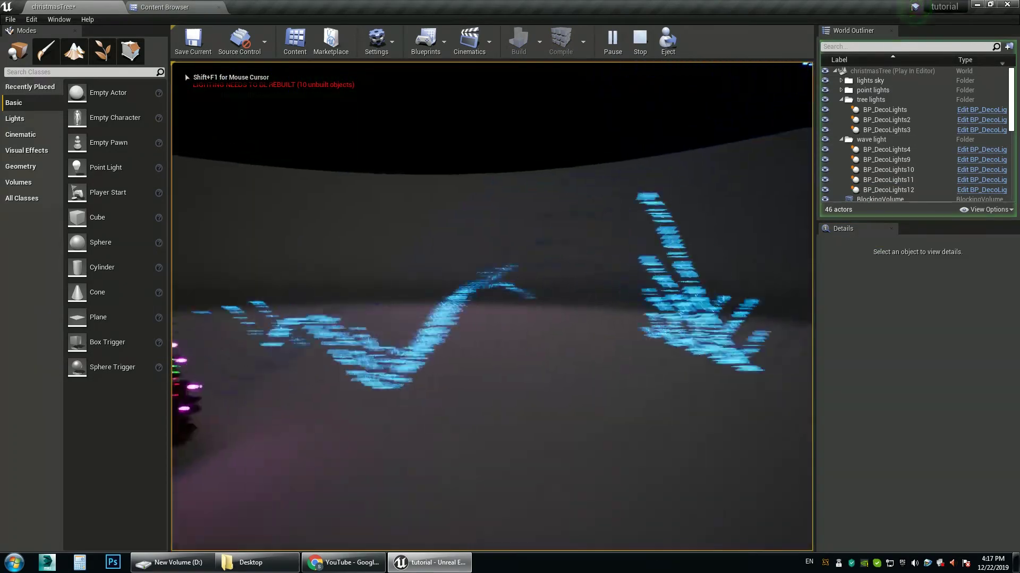
{"action": "key", "text": "s"}
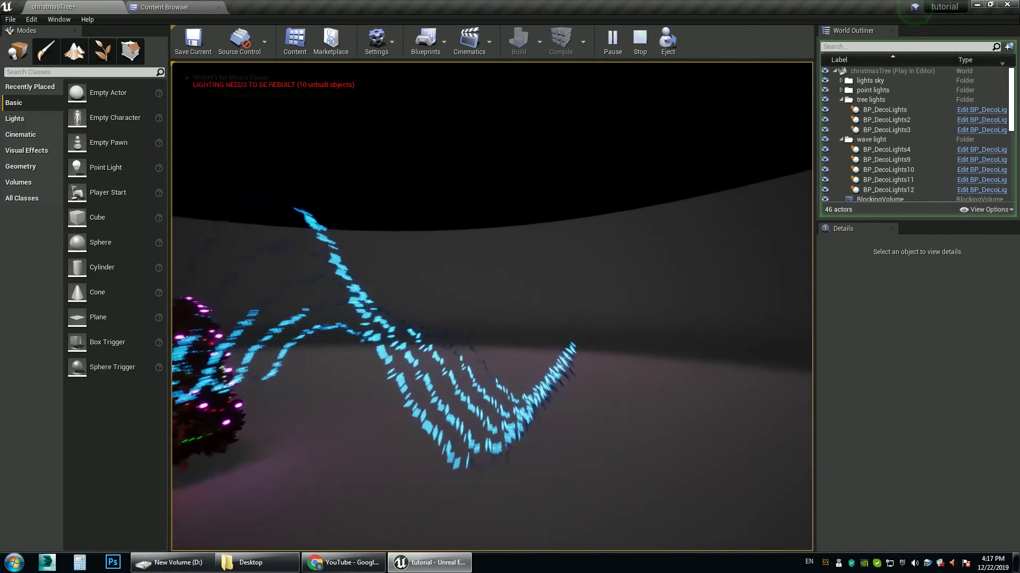
{"action": "key", "text": "w"}
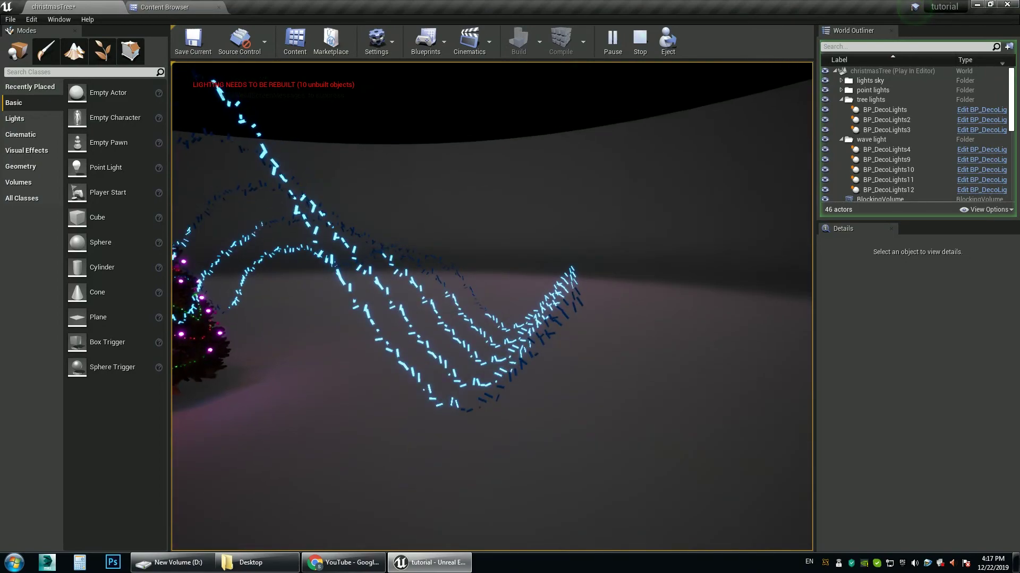
{"action": "key", "text": "w"}
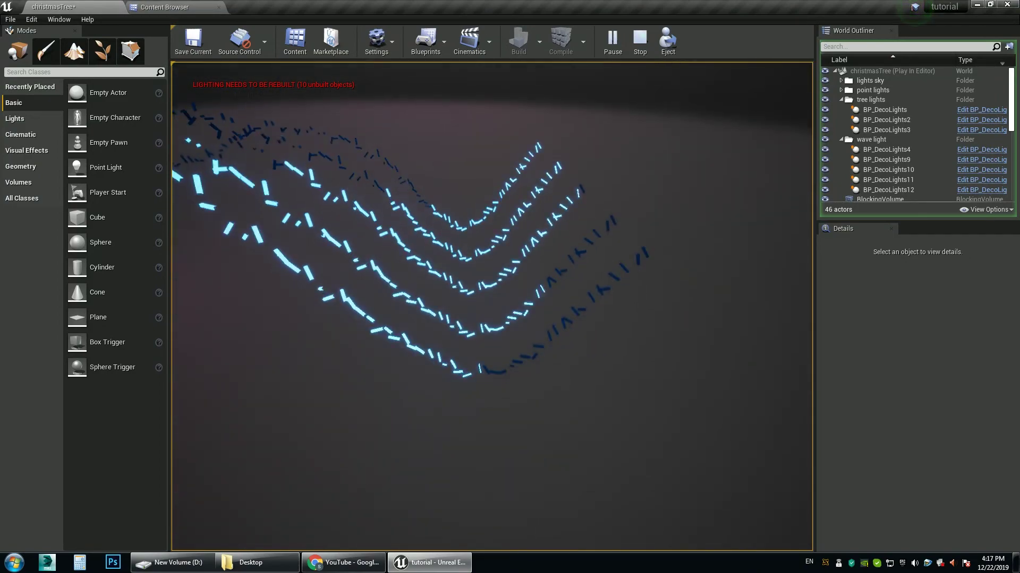
- While the level plays, set the Delay of BP_DecoLights4 and BP_DecoLights12 to 0.1 and view the slower animation
{"action": "key", "text": "shift+F1"}
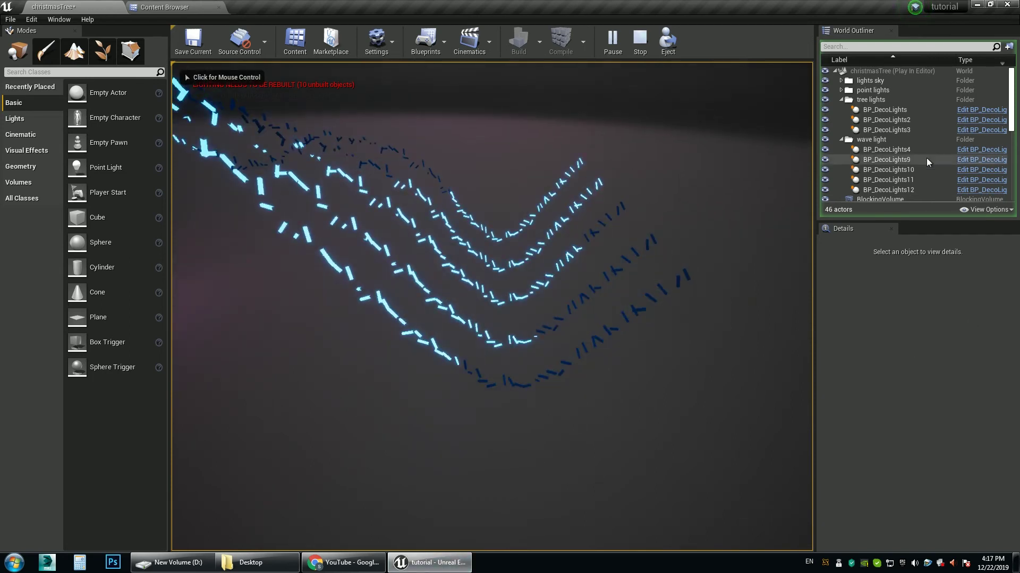
{"action": "left_click", "coordinate": [897, 150]}
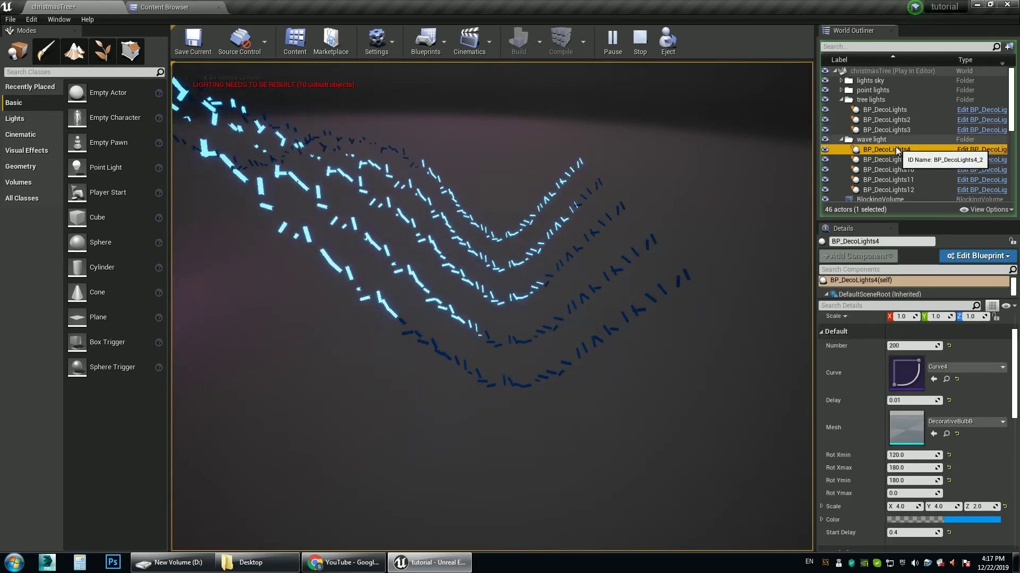
{"action": "left_click", "coordinate": [912, 401]}
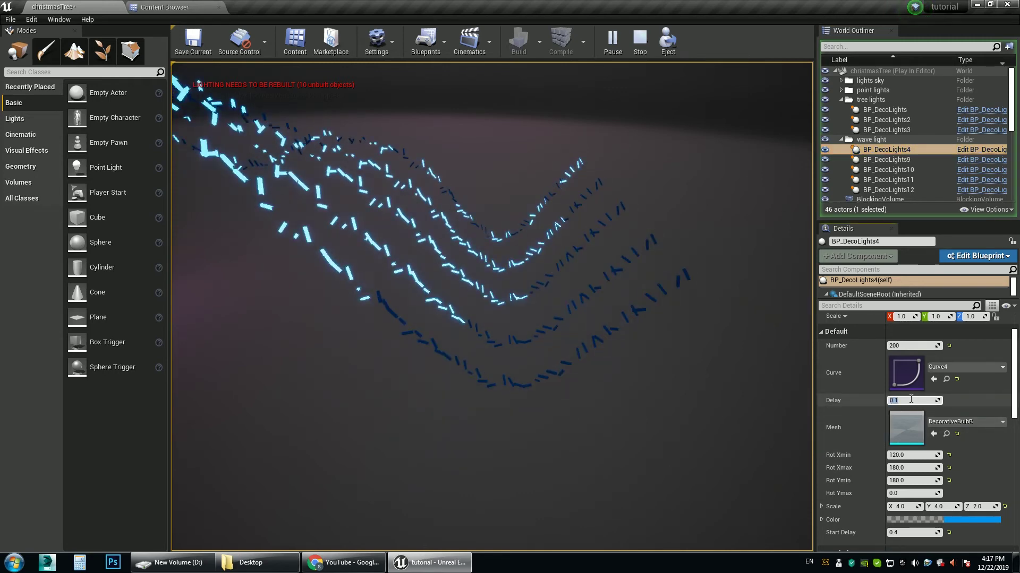
{"action": "left_click", "coordinate": [888, 190]}
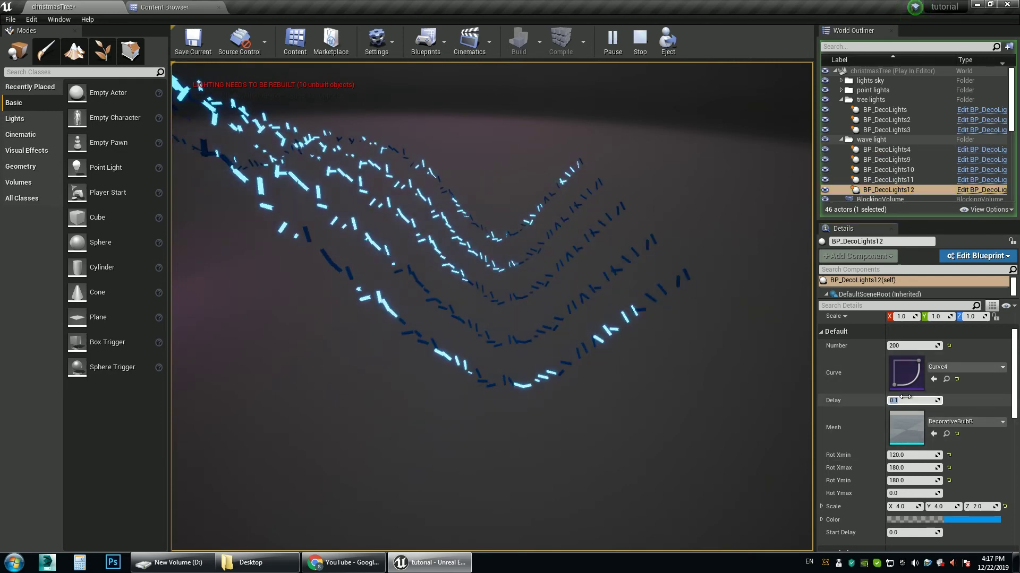
{"action": "left_click", "coordinate": [674, 303]}
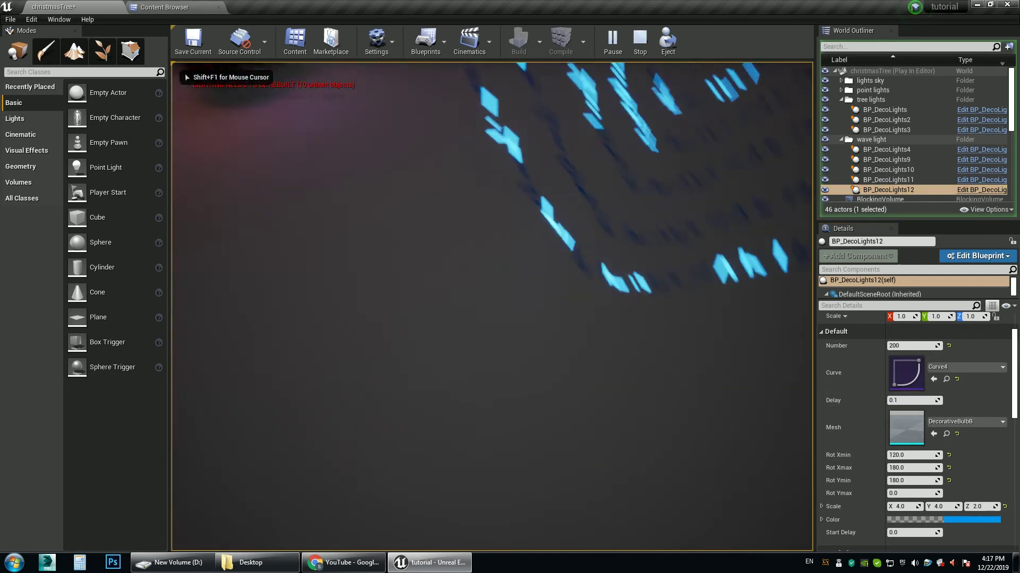
{"action": "key", "text": "shift+F1"}
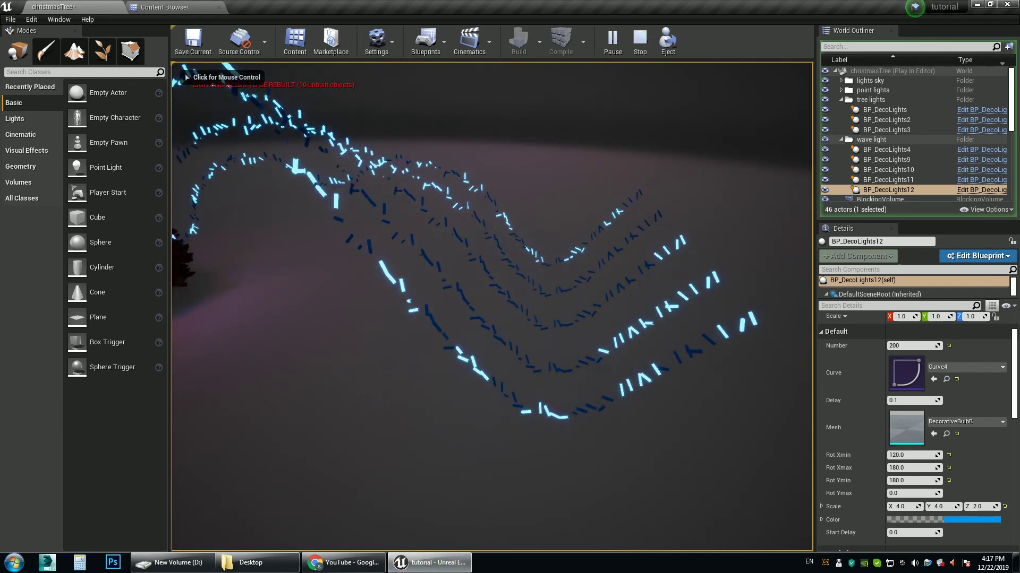
- Select all five strands in the wave light folder and open their shared Delay value for editing
{"action": "left_click", "coordinate": [919, 401]}
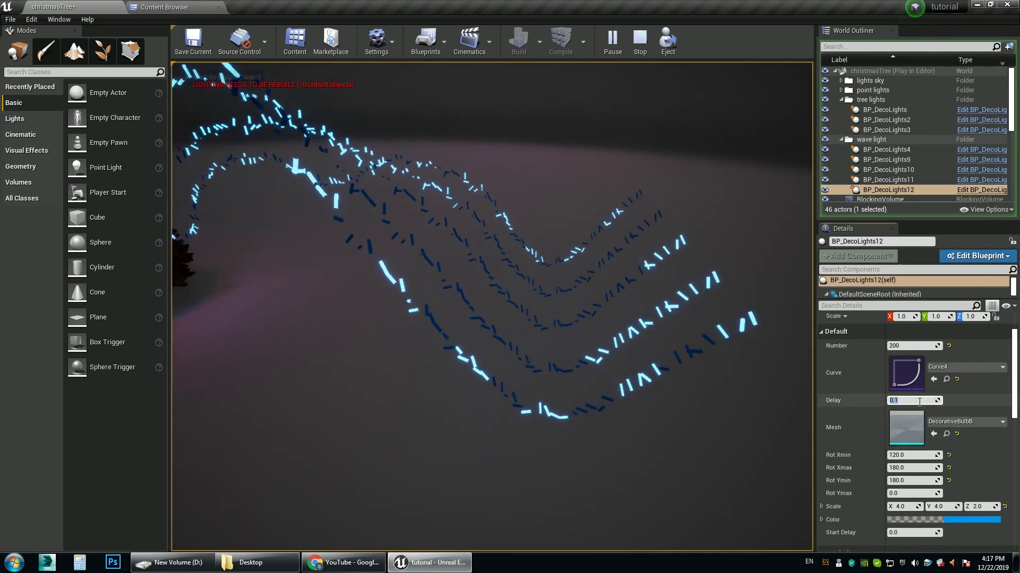
{"action": "left_click", "coordinate": [916, 151]}
{"action": "left_click", "coordinate": [916, 191], "text": "shift"}
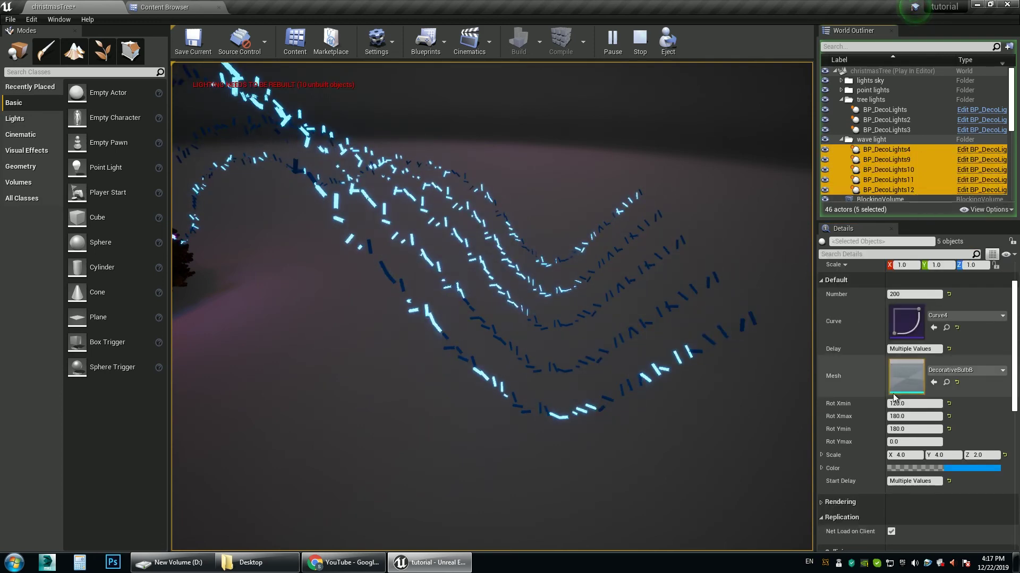
{"action": "left_click", "coordinate": [915, 348]}
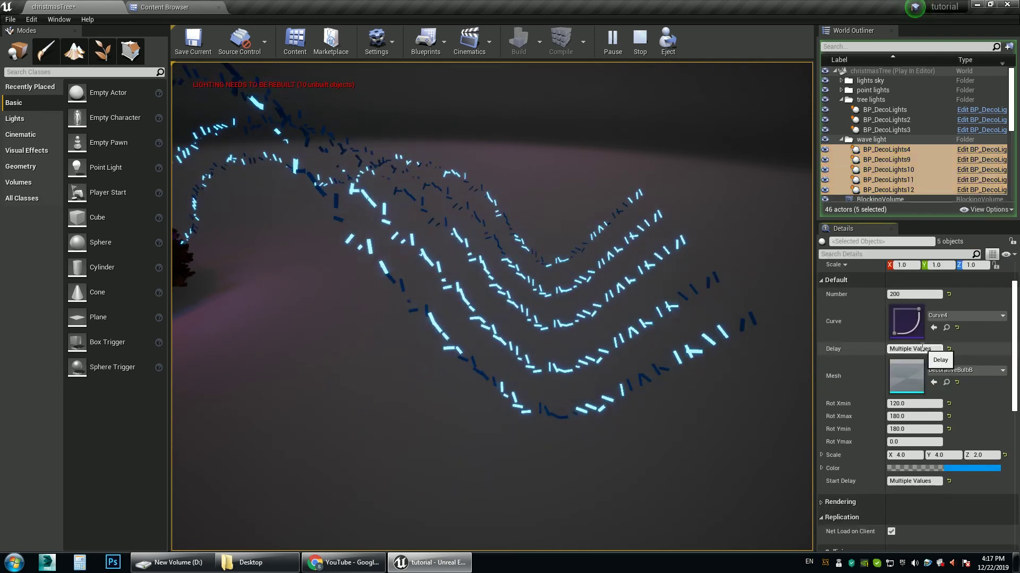